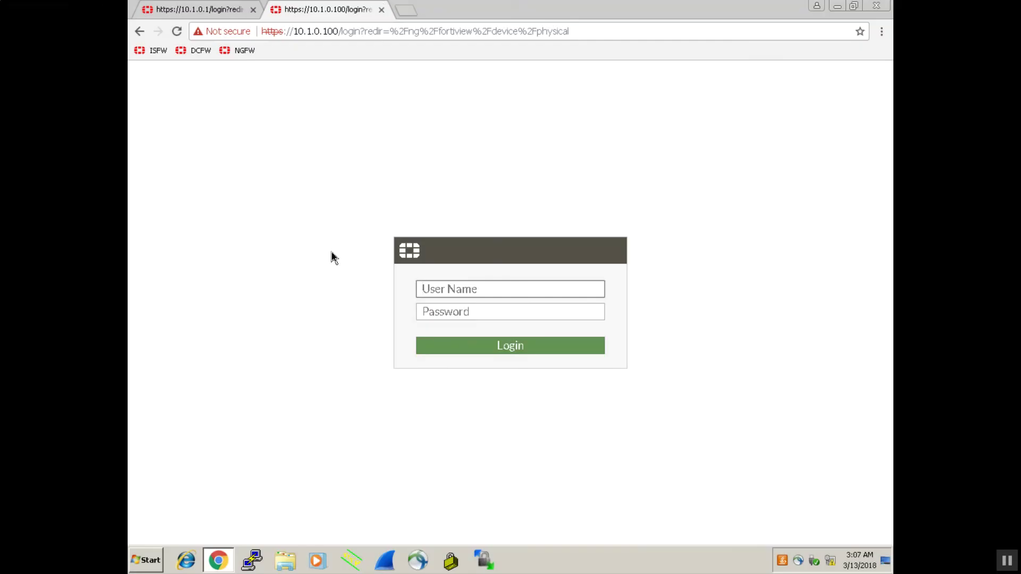
Sign in to the NGFW FortiGate at 10.1.0.254 with user name admin
click(241, 50)
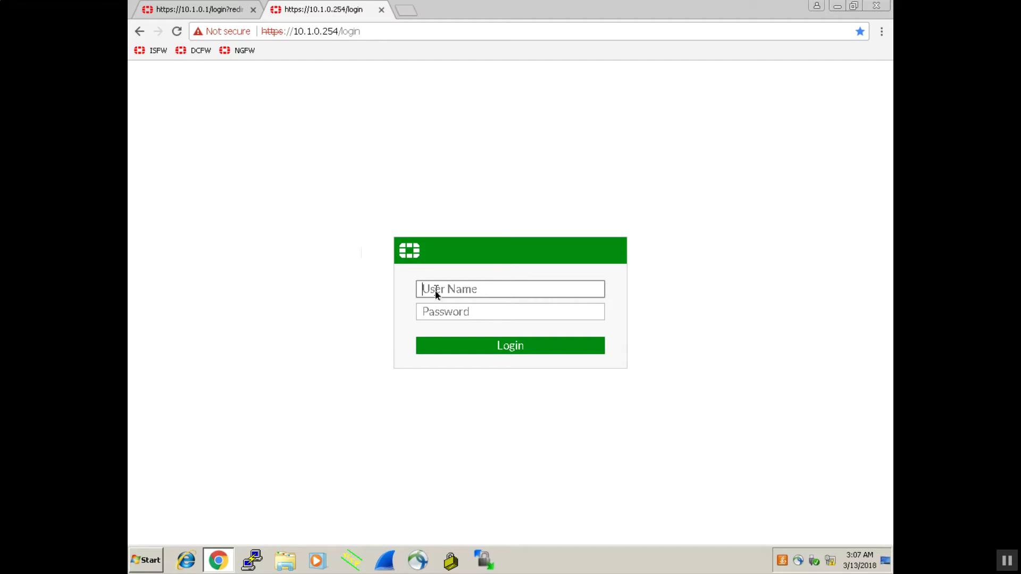
text(admin)
key(Return)
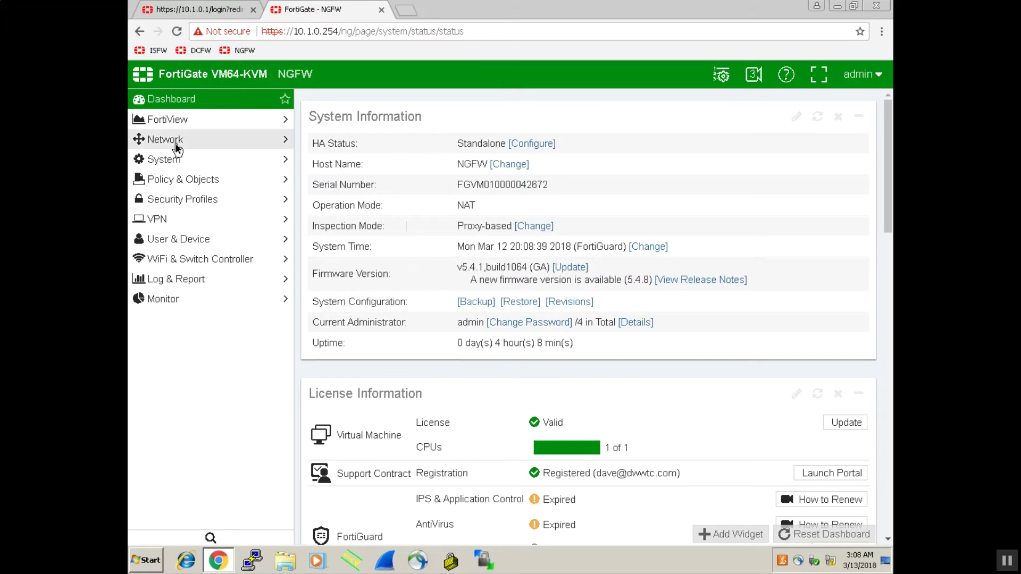
Show NGFW's physical topology with Access Device, sizing devices by count and then traffic
click(177, 126)
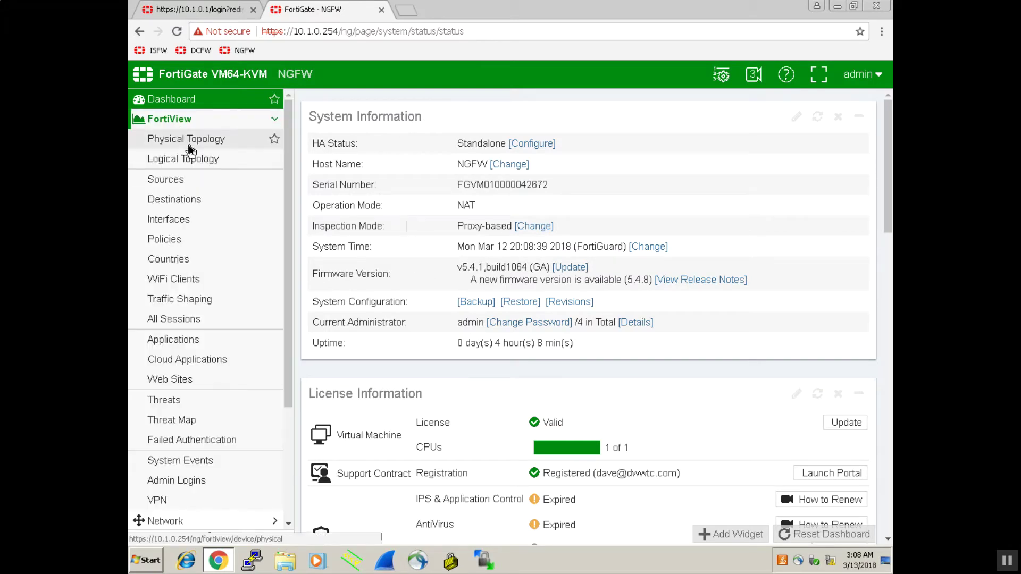
click(189, 145)
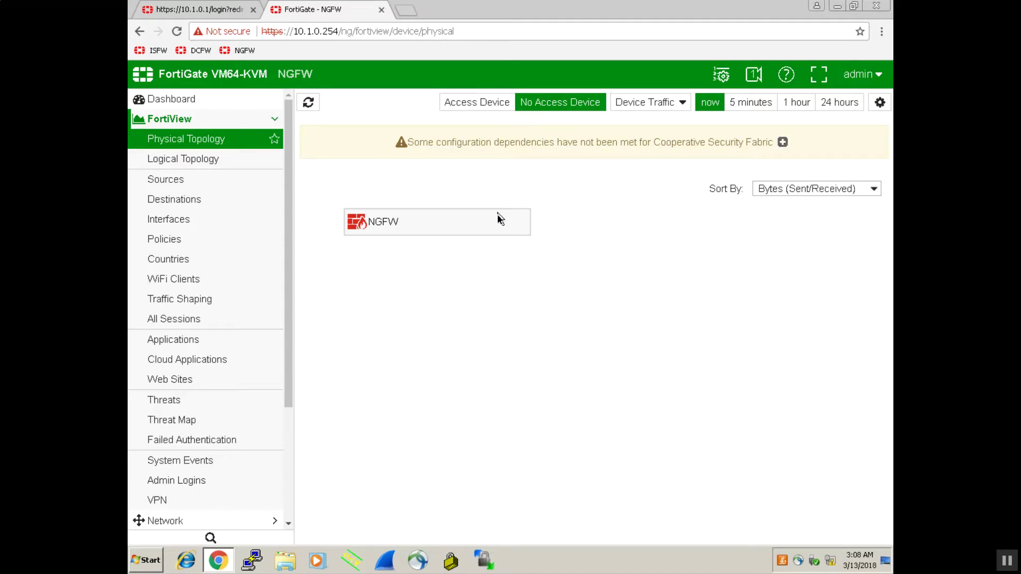
mouse_move(500, 220)
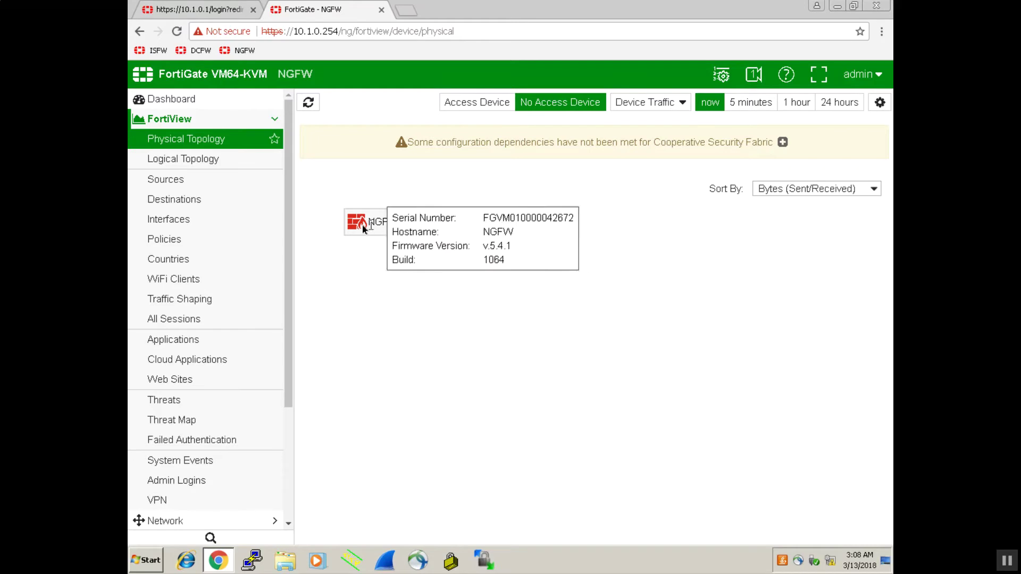
click(492, 106)
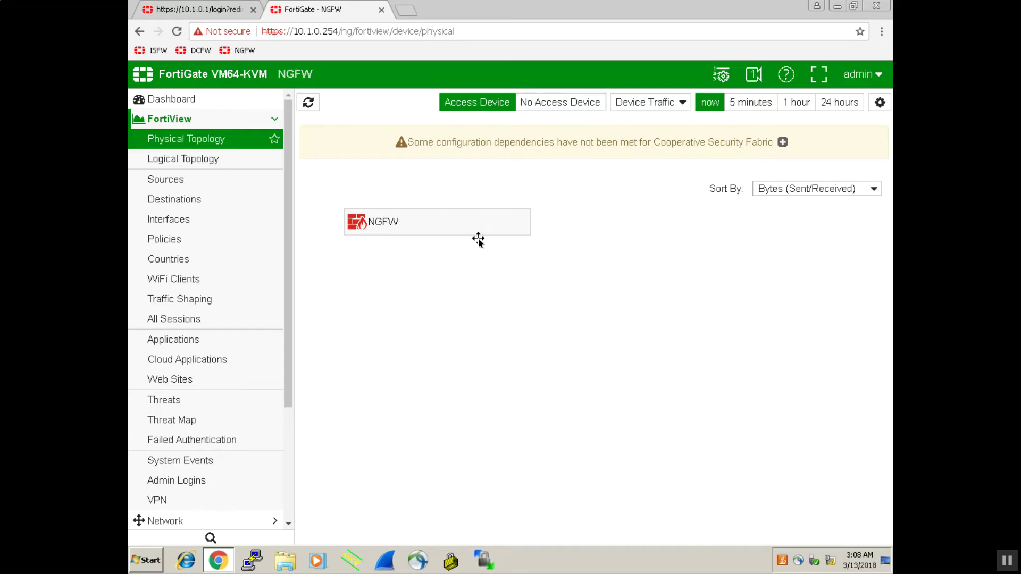
click(642, 108)
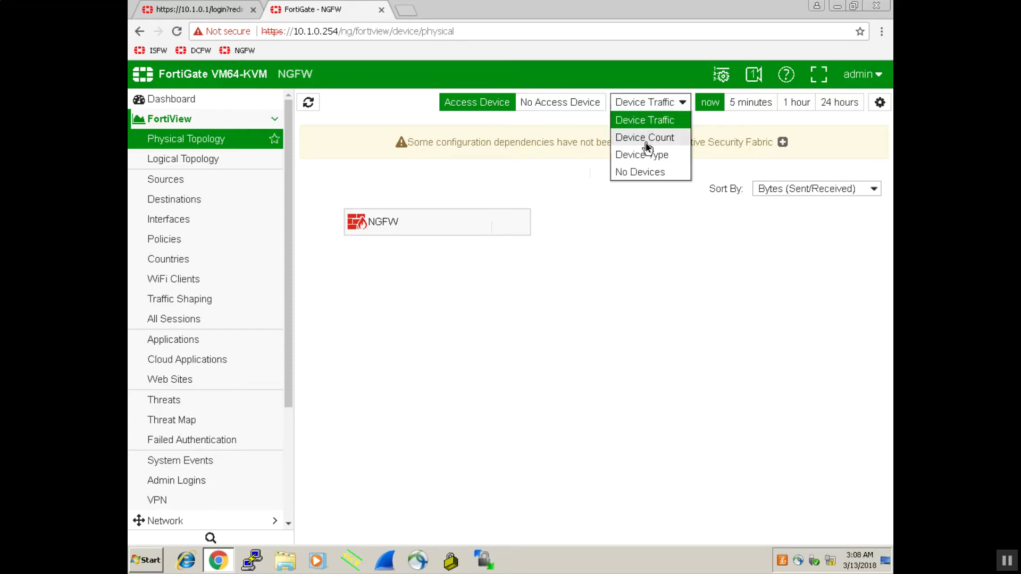
click(646, 139)
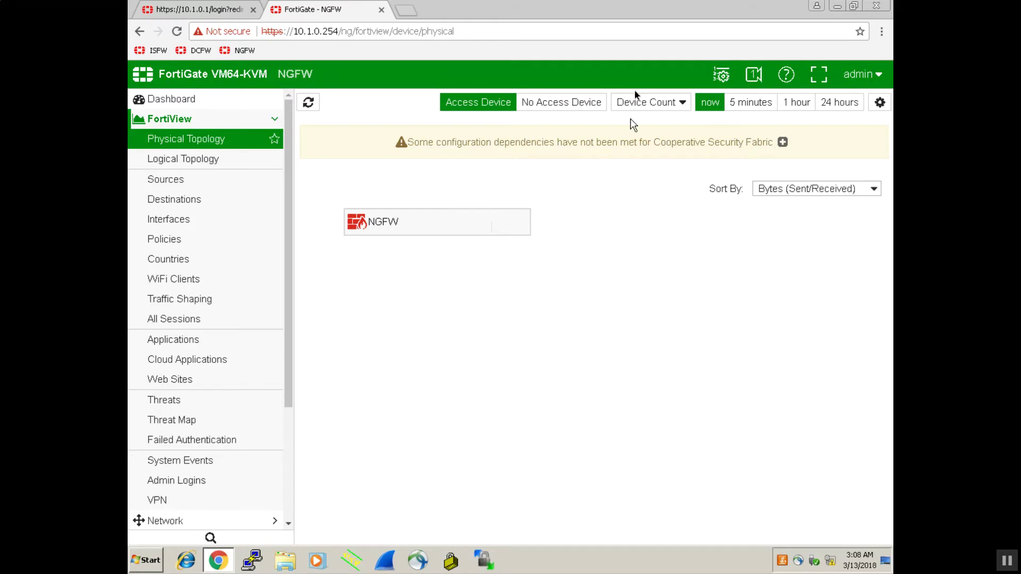
click(642, 104)
click(645, 119)
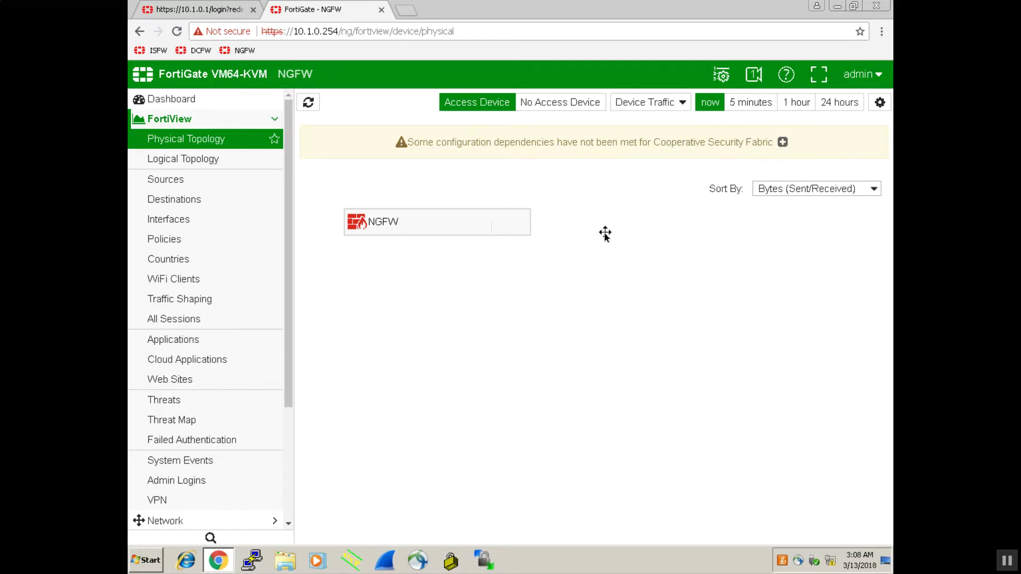
Inspect NGFW's logical topology showing only port3, then list its 68 active sessions
click(211, 159)
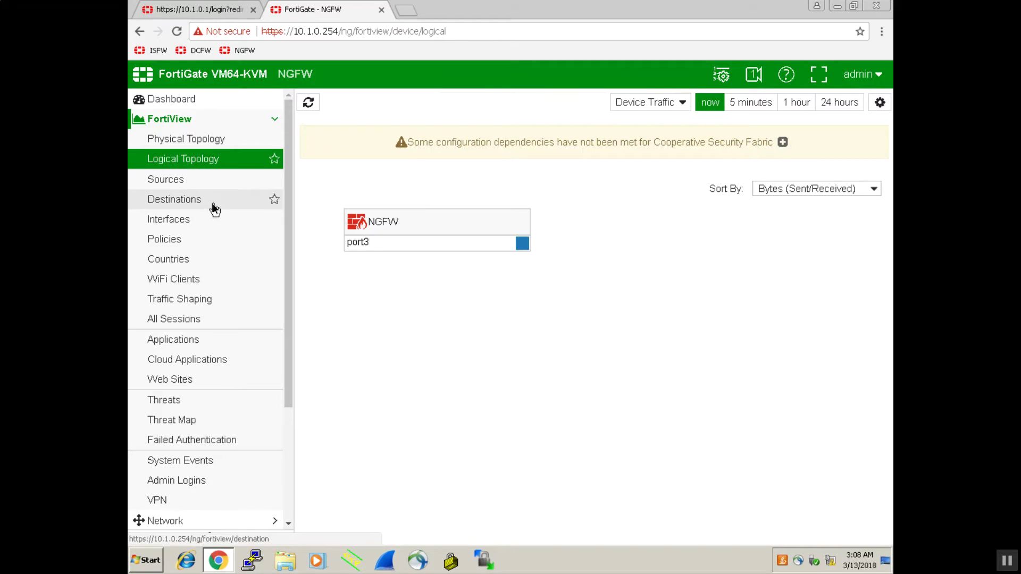
mouse_move(416, 243)
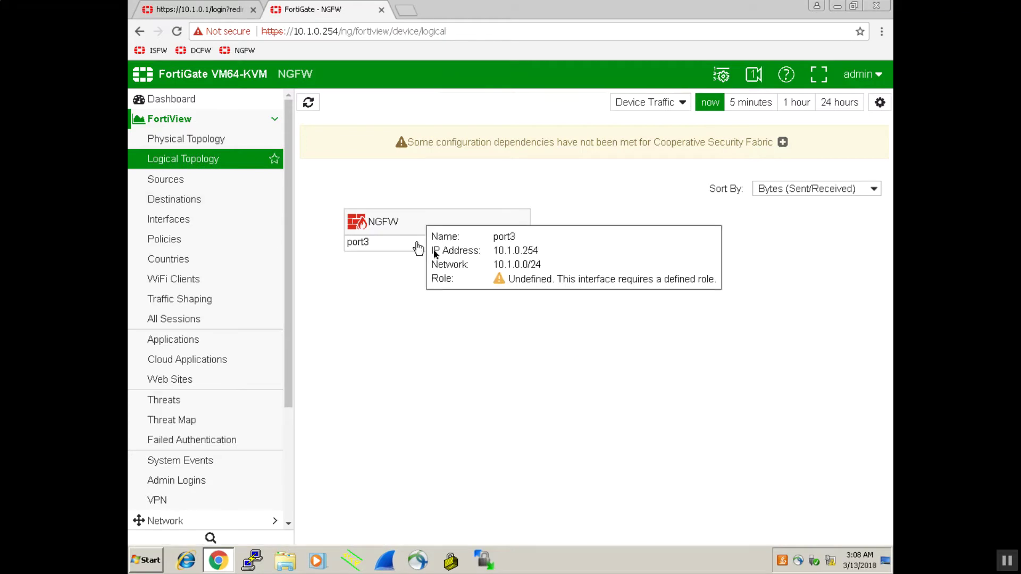
mouse_move(519, 245)
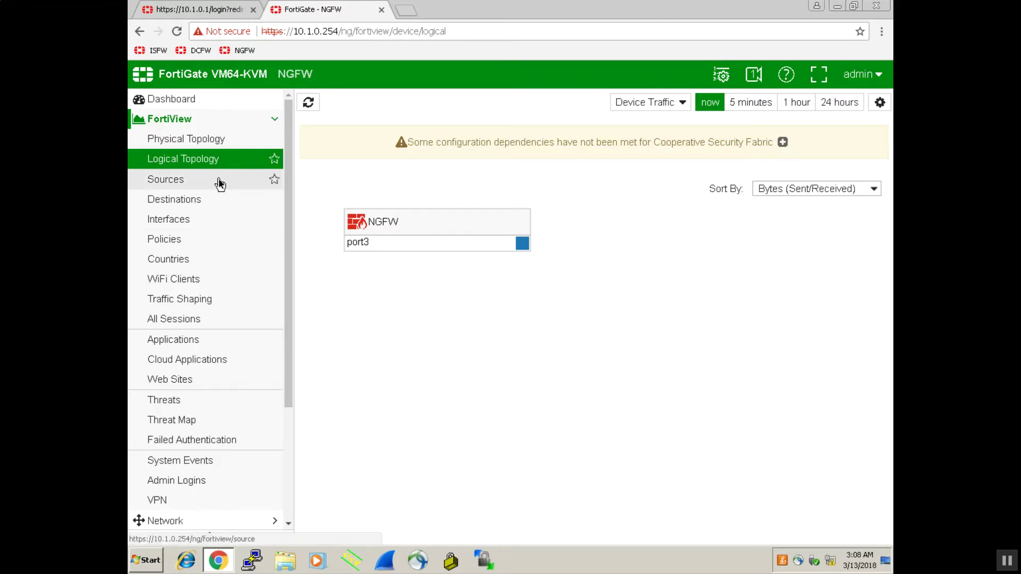
click(202, 319)
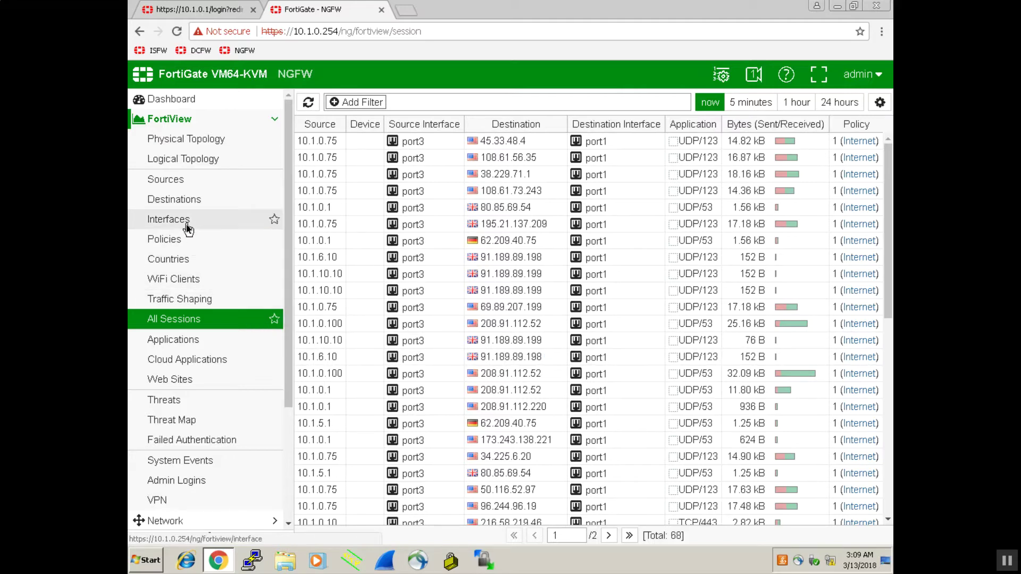
Break traffic down by source, led by 10.1.0.75, and exit full-screen mode
click(187, 185)
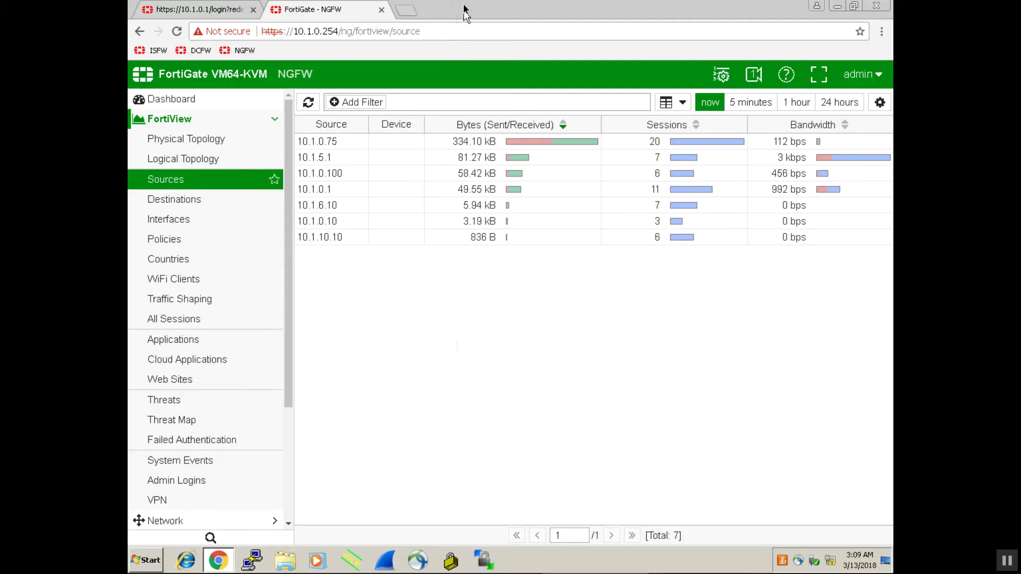
key(F11)
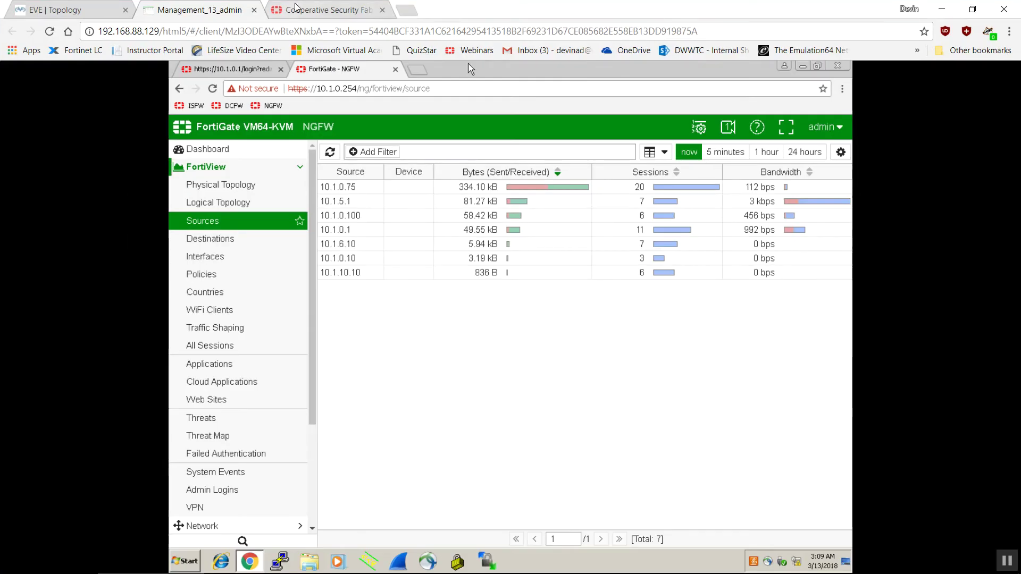
Display NGFW's traffic sources as a bubble chart after checking the lab diagram
click(96, 8)
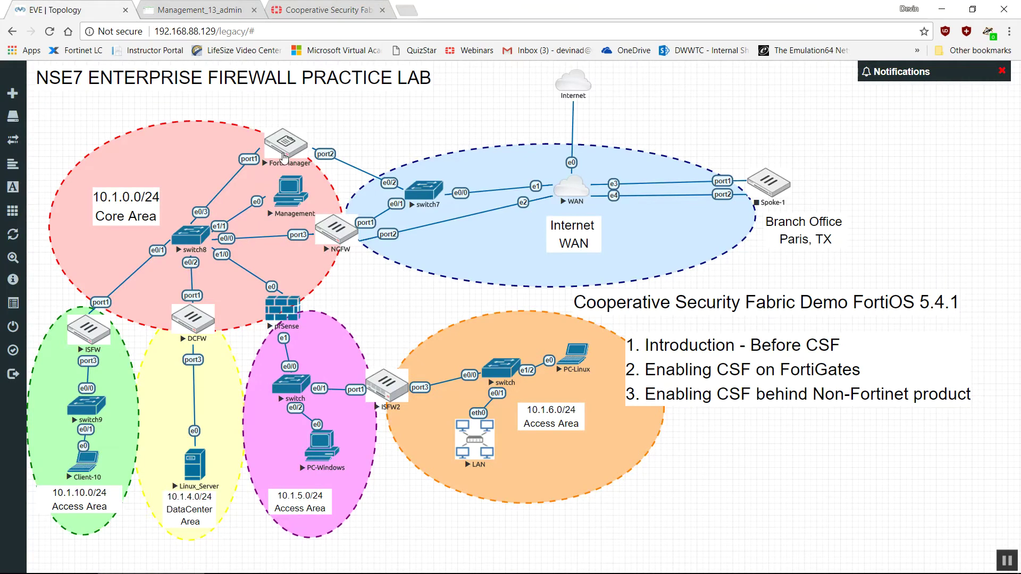
click(197, 10)
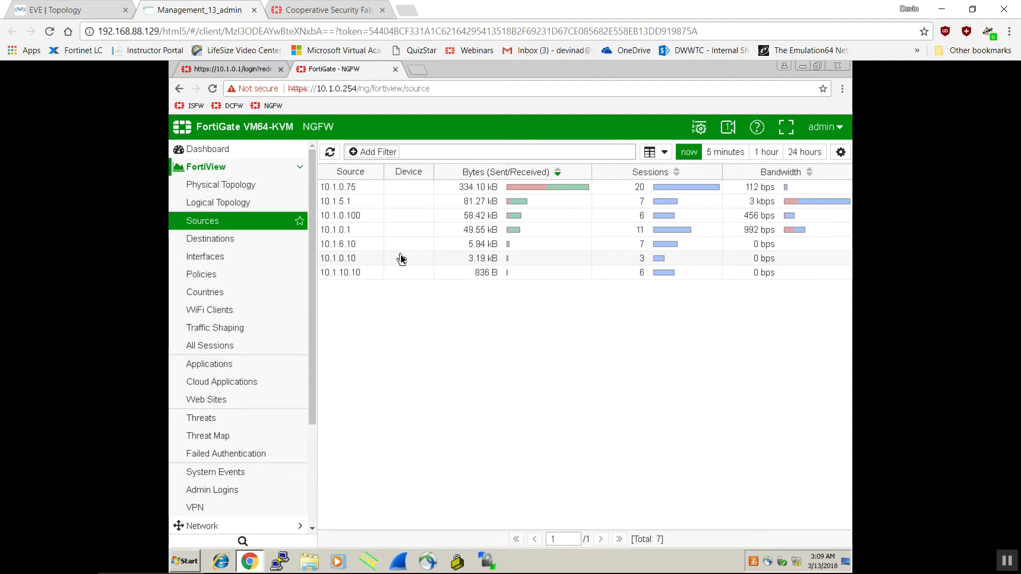
click(653, 155)
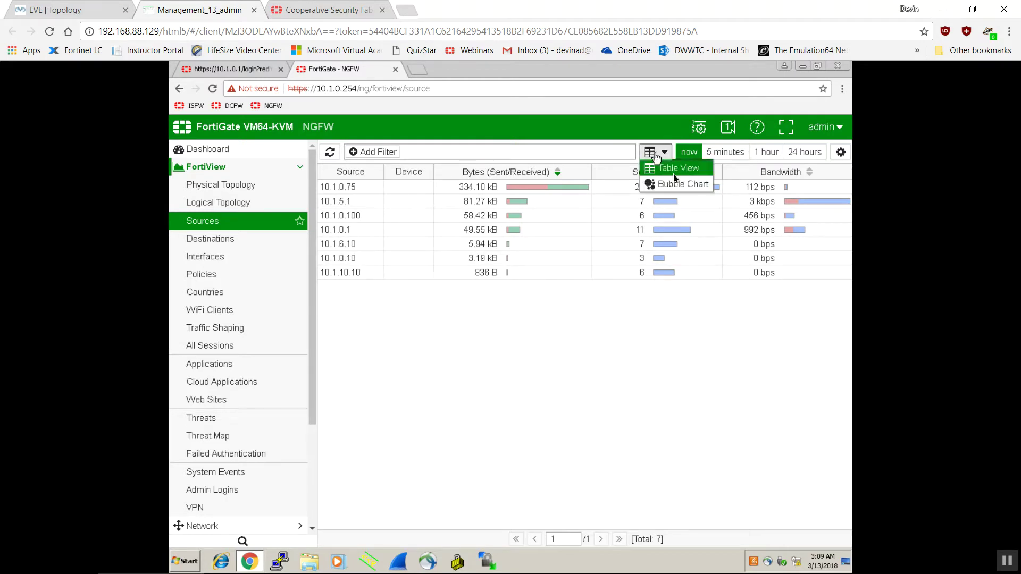
click(672, 184)
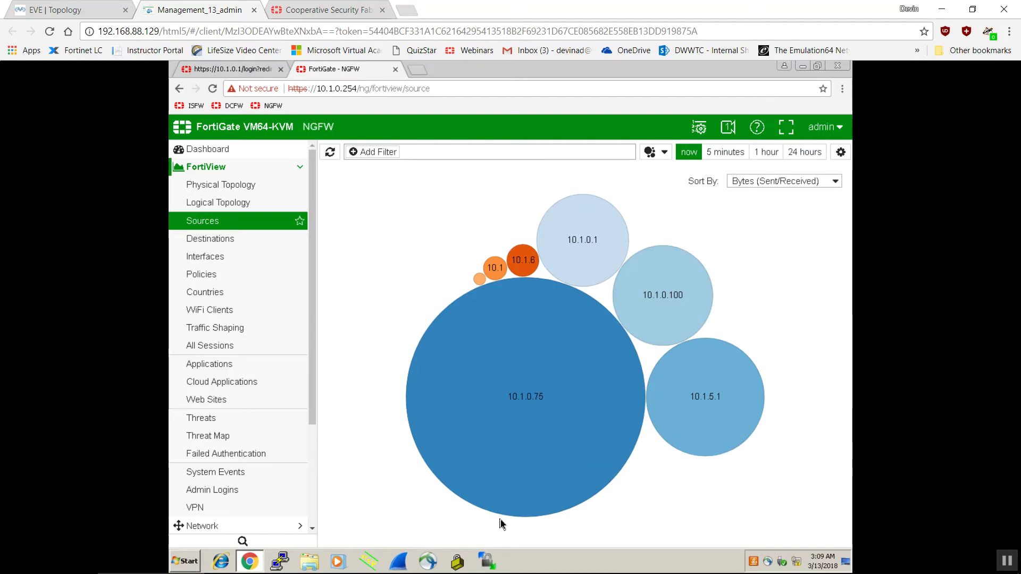
mouse_move(511, 416)
Review the lab diagram and the security fabric cookbook page, then return to FortiGate
click(93, 12)
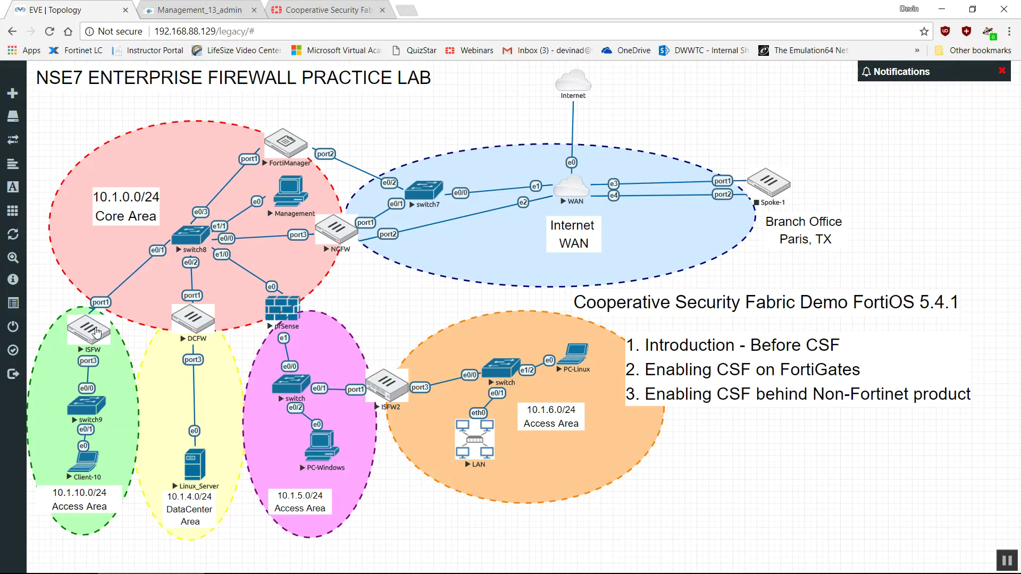
click(298, 10)
click(221, 11)
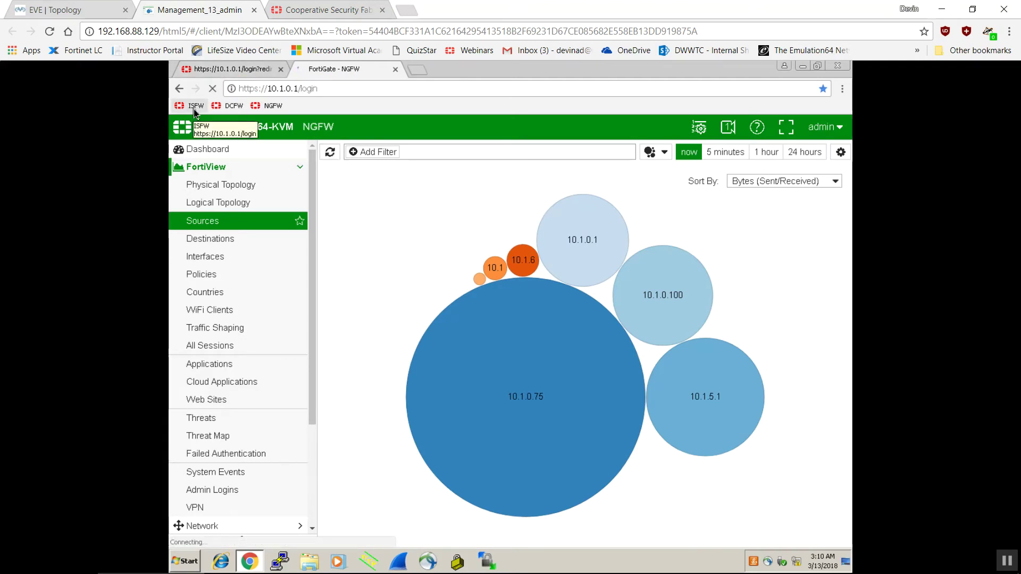
Log in to ISFW as admin to see its v5.4.1 System Information dashboard
click(483, 328)
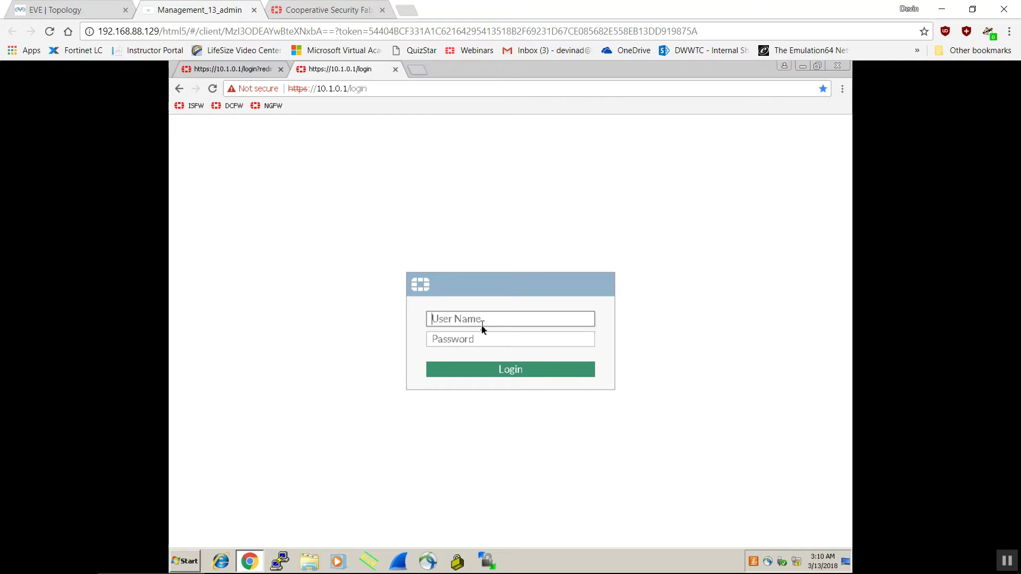
text(admin)
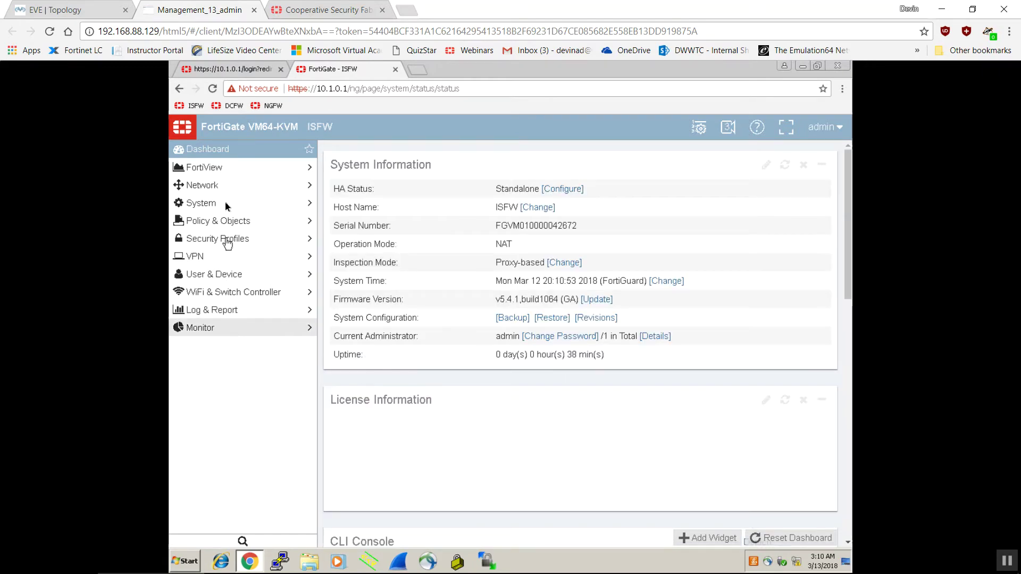
Open ISFW's physical topology and compare it against the EVE lab diagram
click(219, 170)
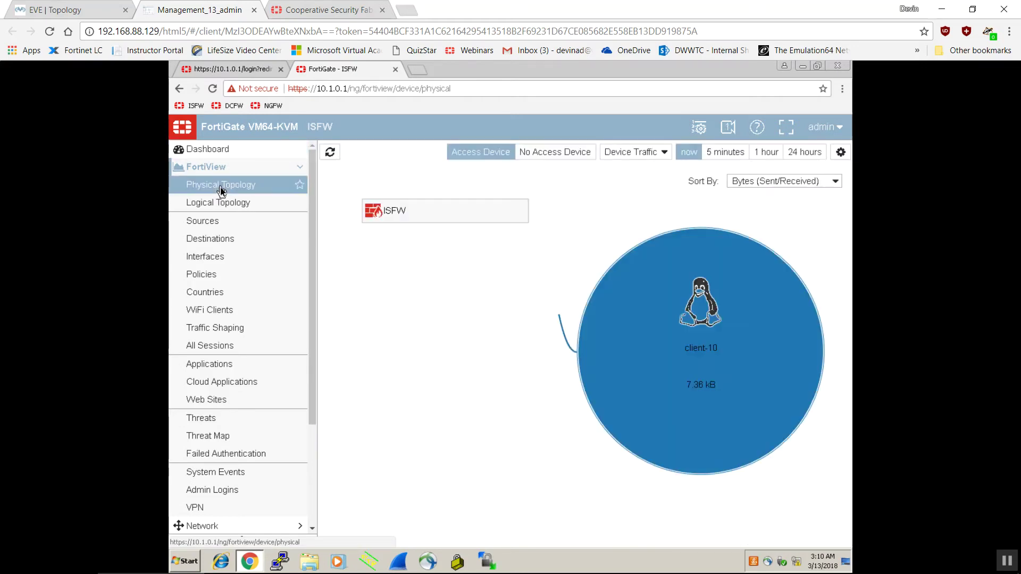
mouse_move(454, 215)
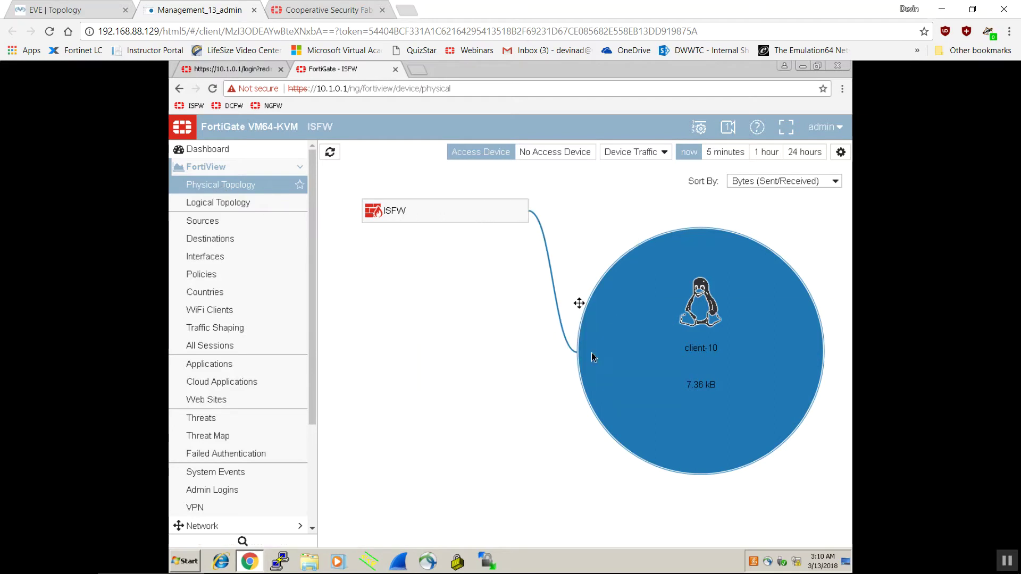
mouse_move(691, 346)
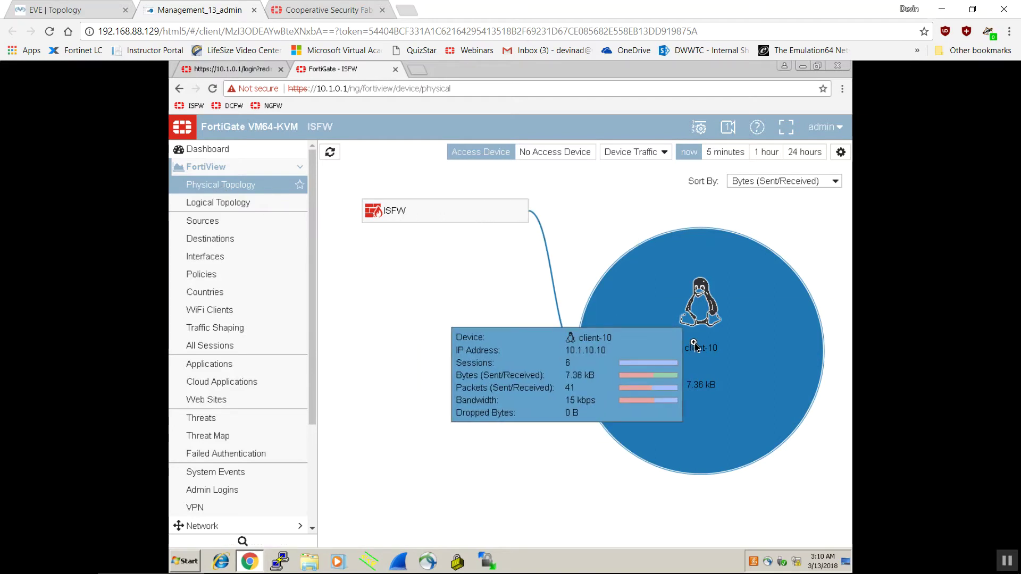
click(94, 11)
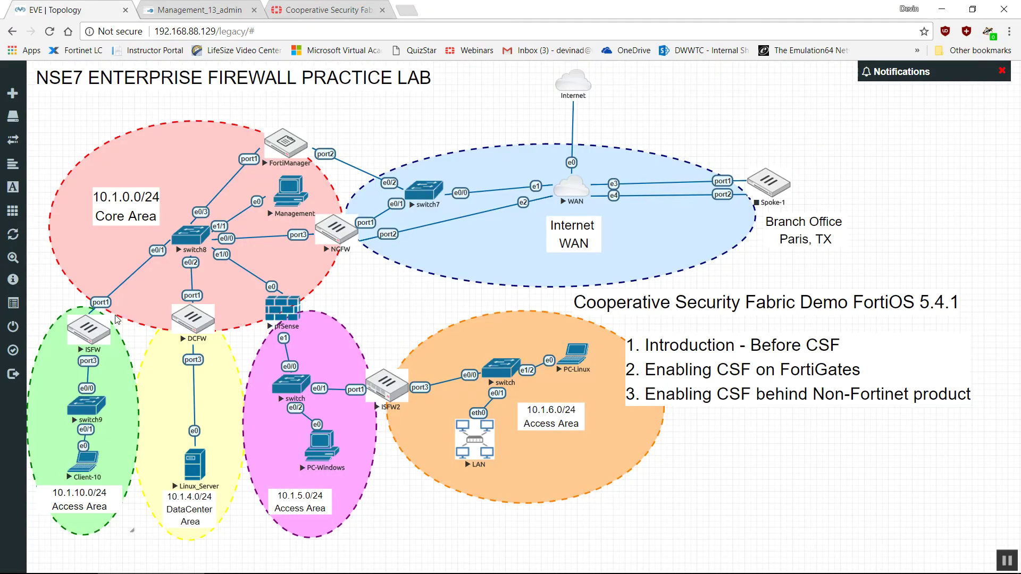
click(91, 329)
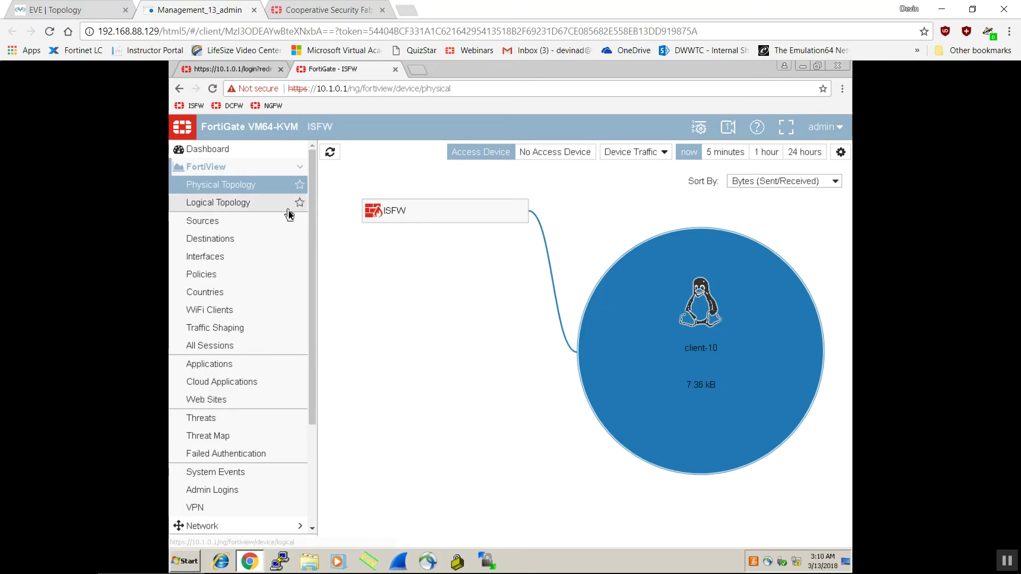
View ISFW's logical topology with client-10 (10.1.10.10) on port3, then open DCFW's login page
click(210, 205)
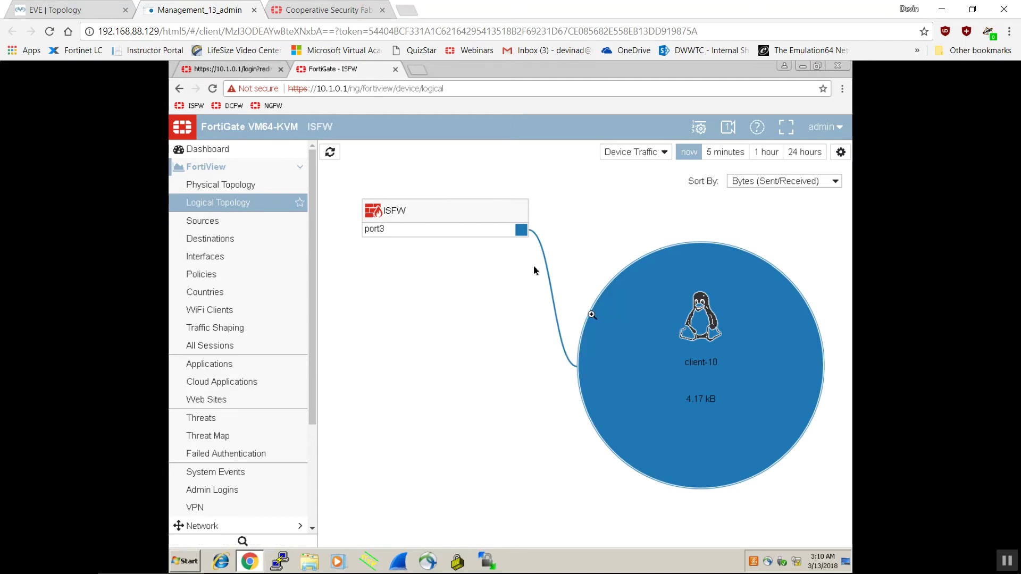
mouse_move(681, 341)
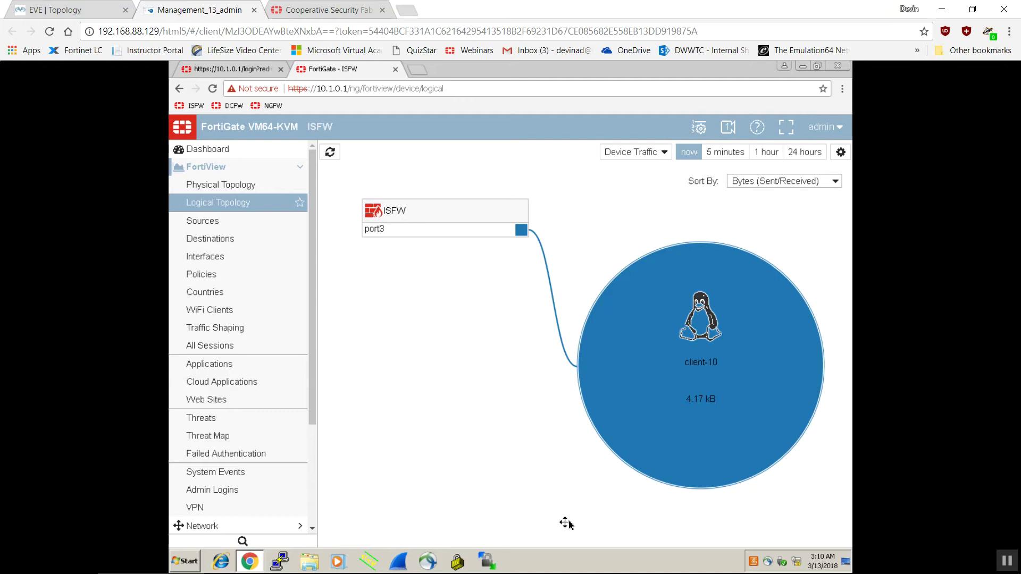
mouse_move(718, 394)
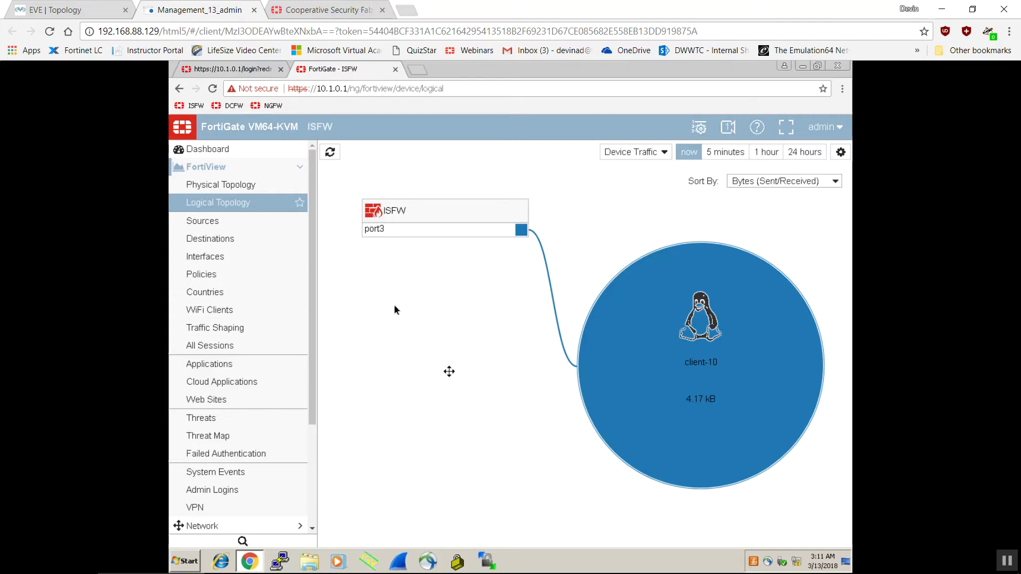
click(229, 106)
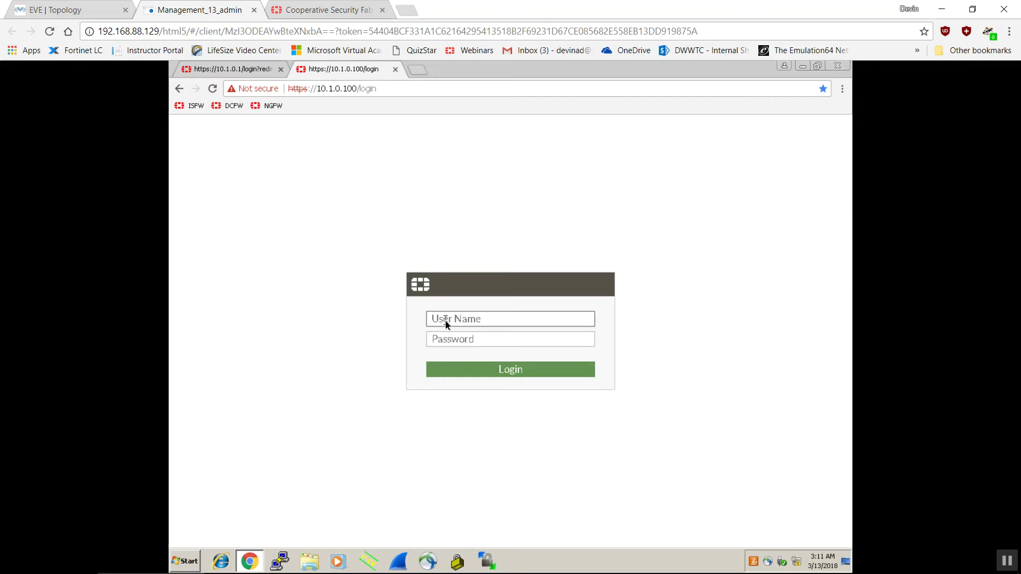
Log in to DCFW at 10.1.0.100 as admin and expand FortiView
click(445, 320)
text(admin)
key(Return)
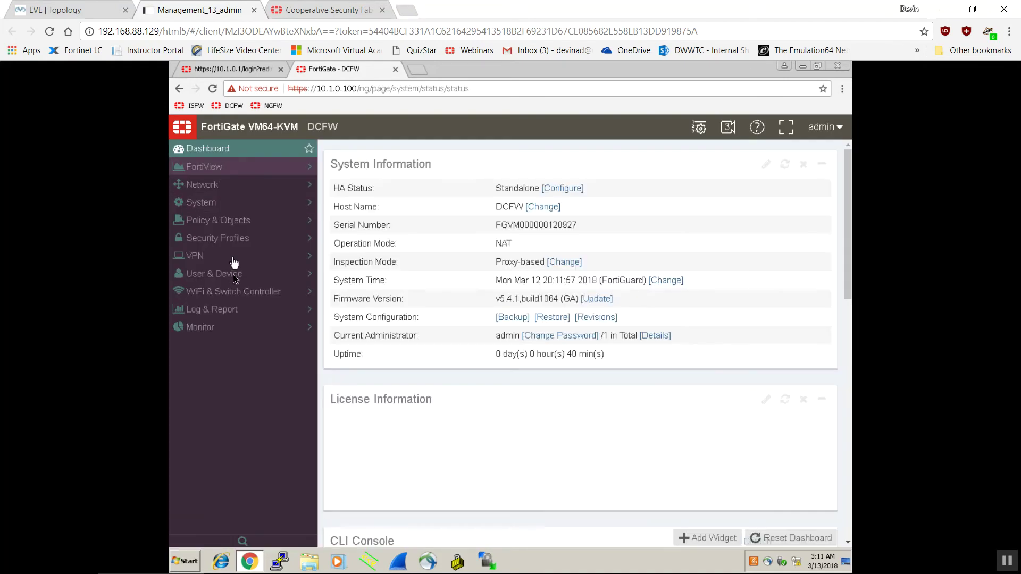
click(227, 173)
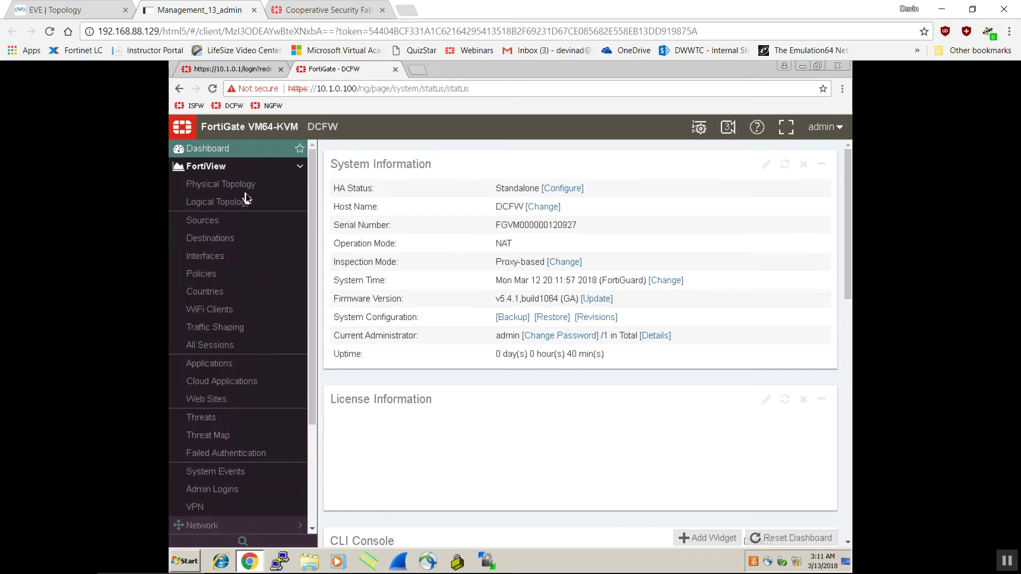
Check DCFW's physical and logical topologies showing only DCFW, then return to the lab diagram
click(241, 185)
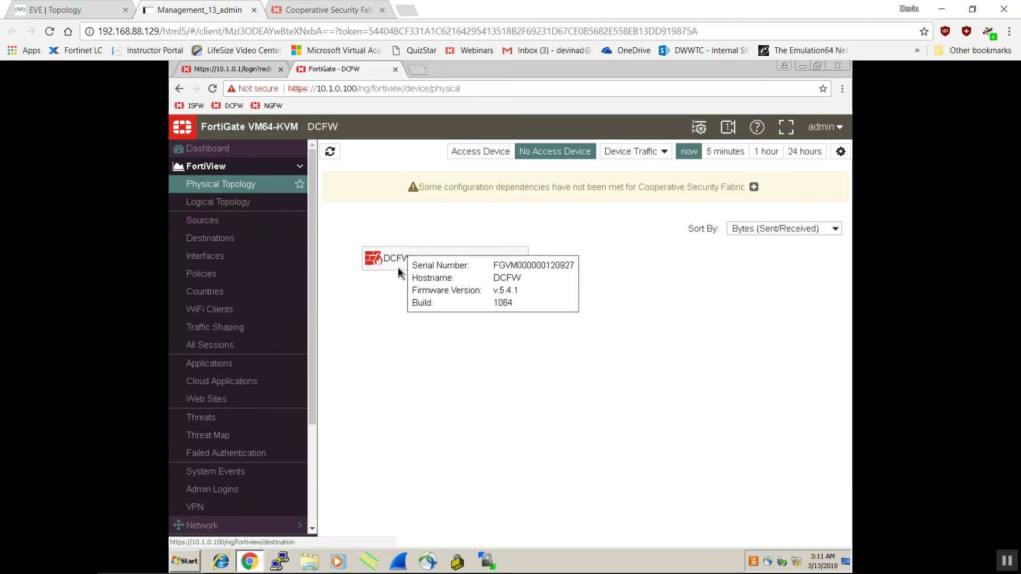
click(291, 207)
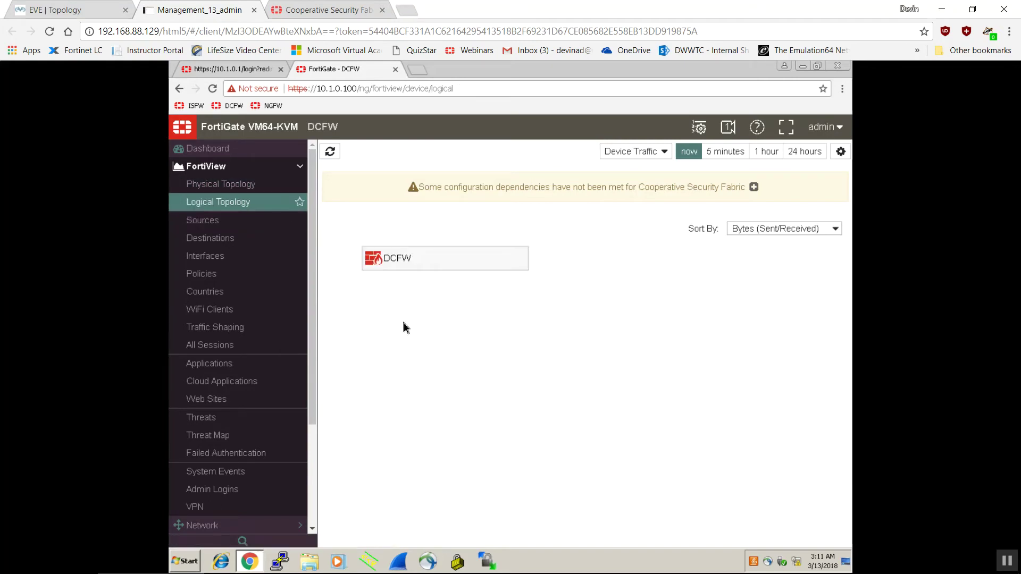
mouse_move(403, 266)
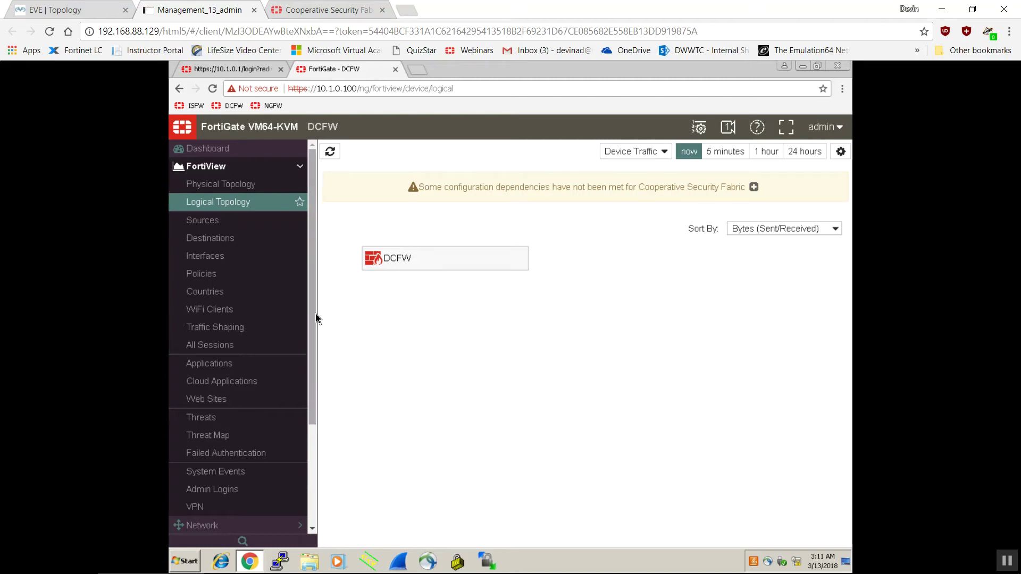
drag(315, 314, 317, 222)
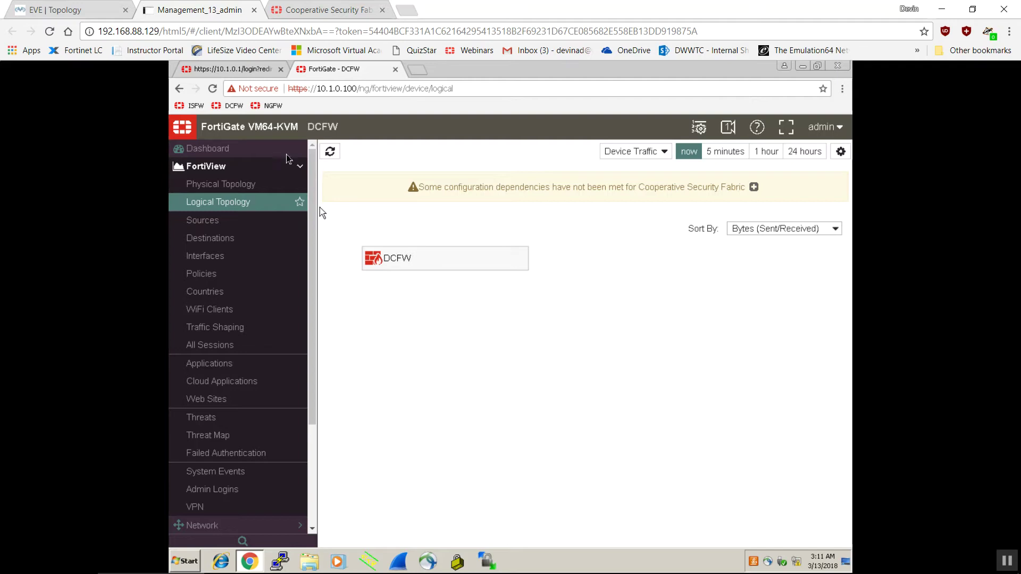
click(105, 11)
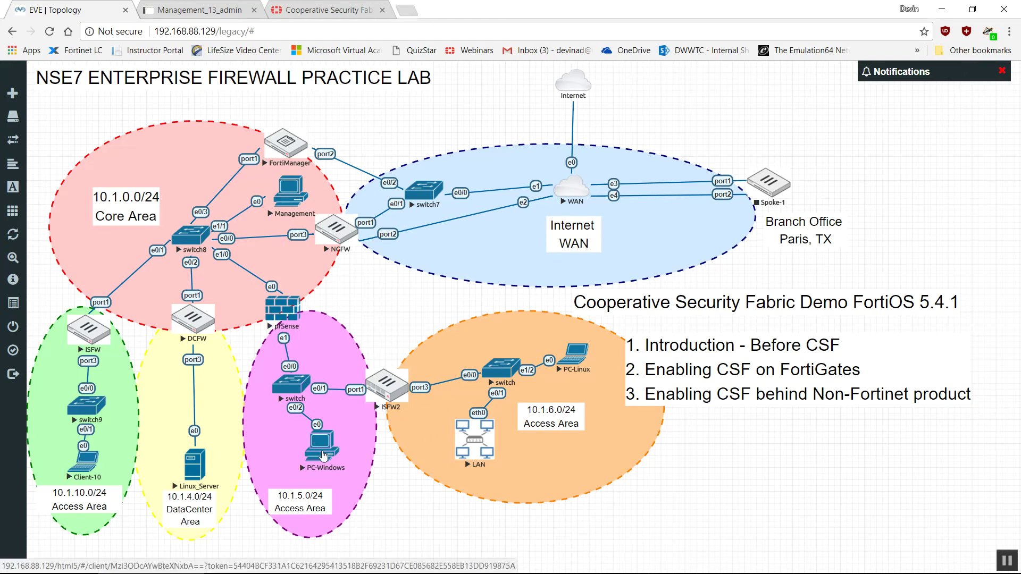
Open the PC-Windows_19 console and close the Cooperative Security Fabric cookbook tab
click(323, 454)
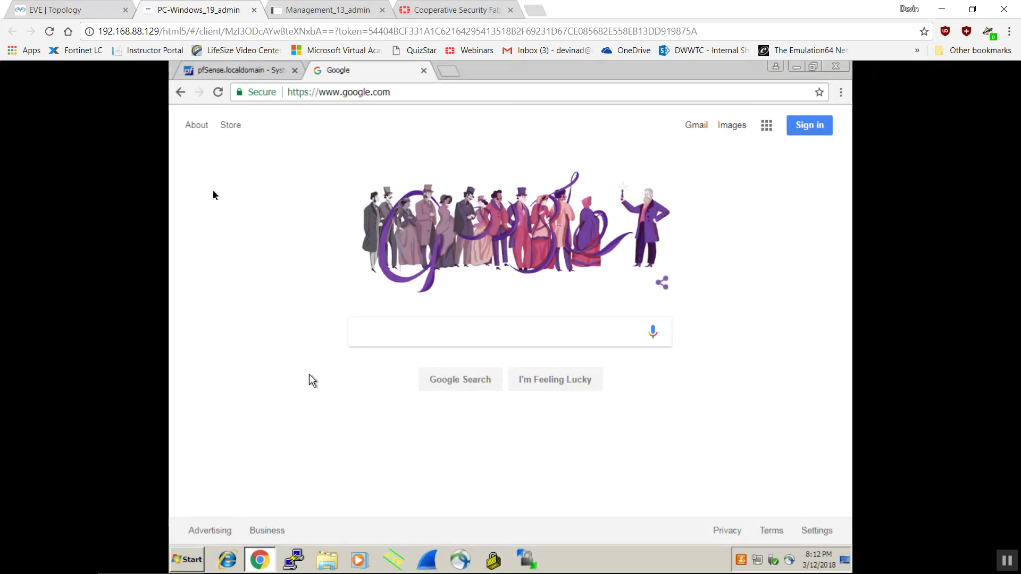
click(59, 9)
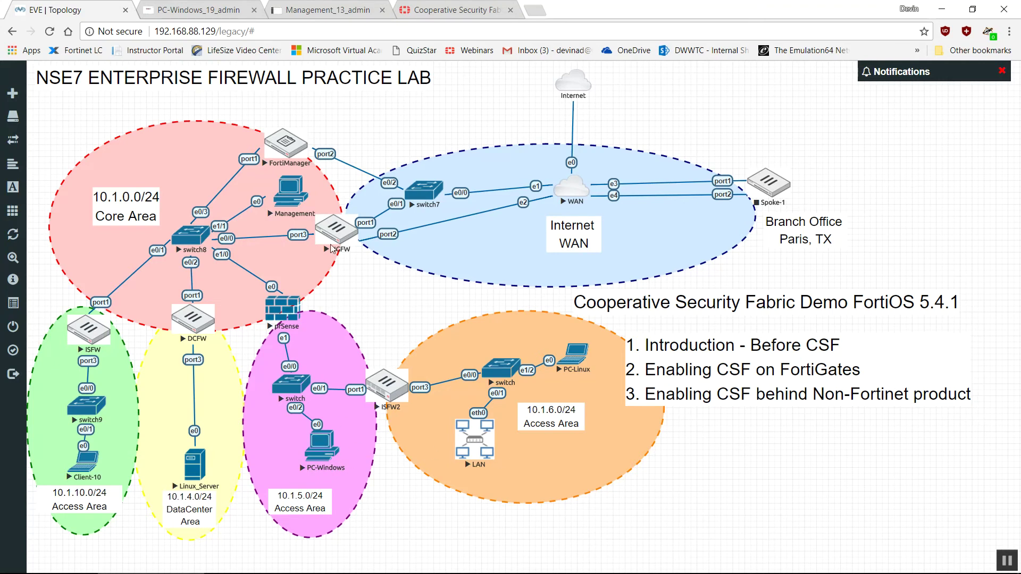
click(475, 9)
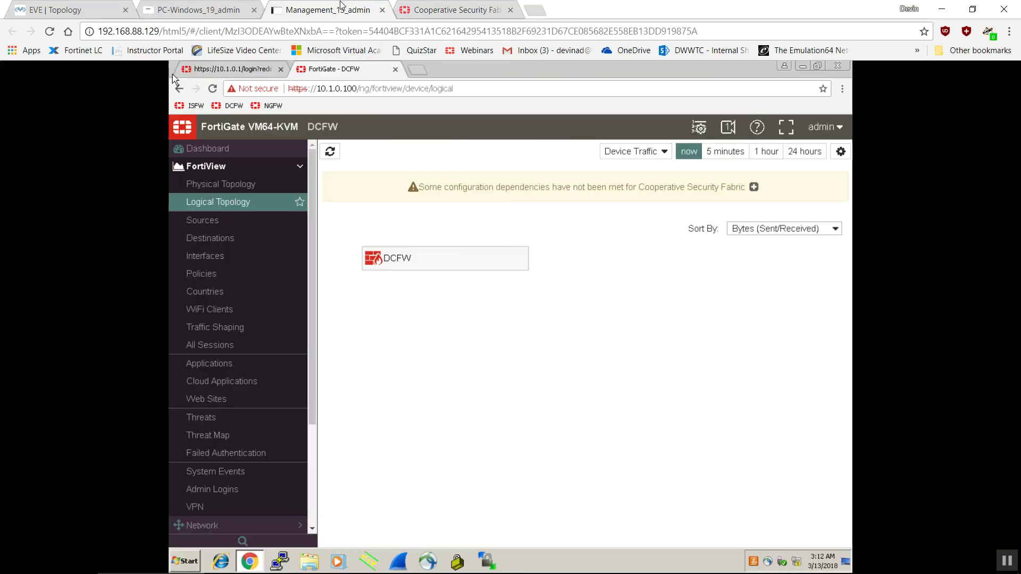
click(341, 8)
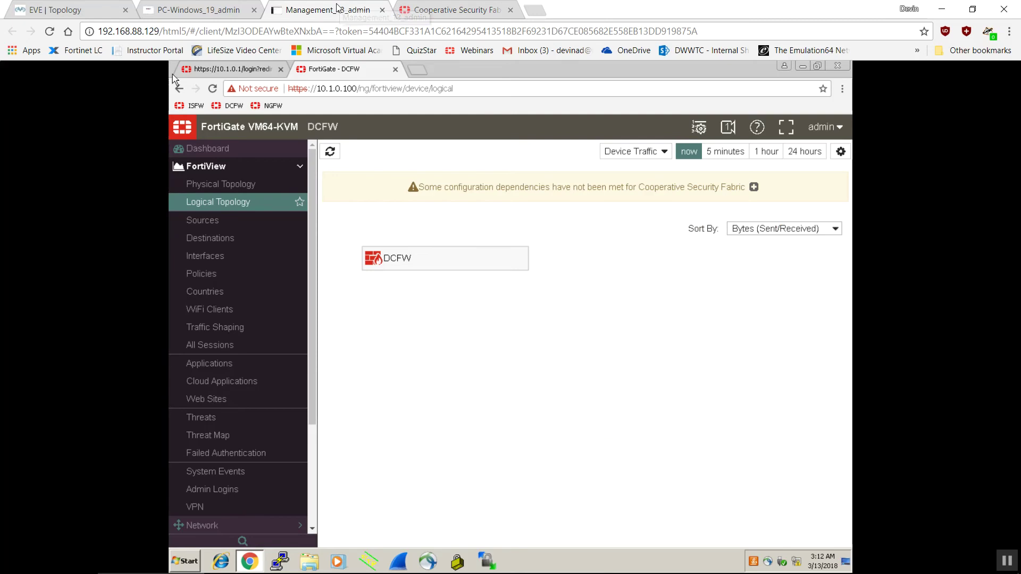
click(510, 9)
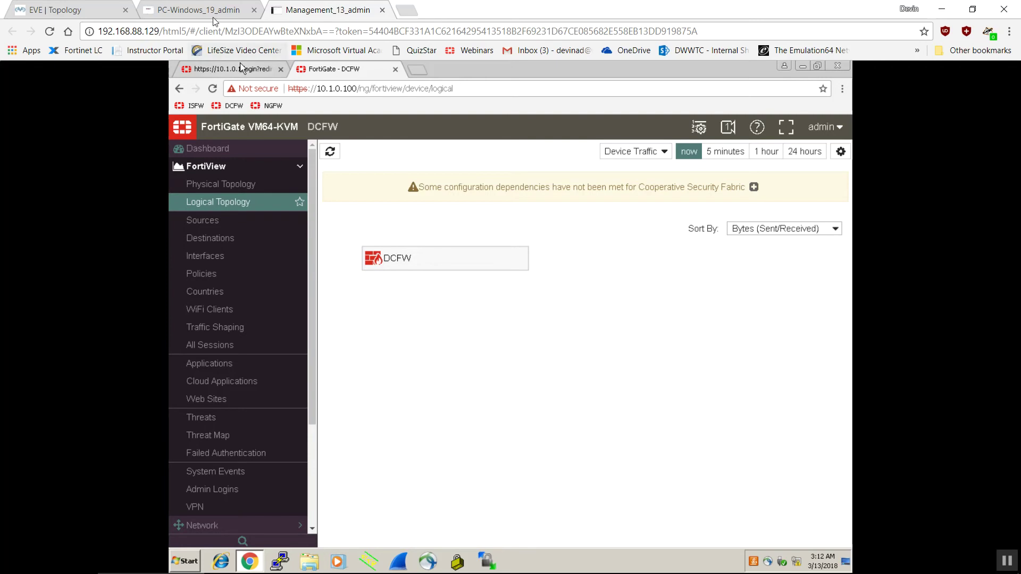
click(197, 7)
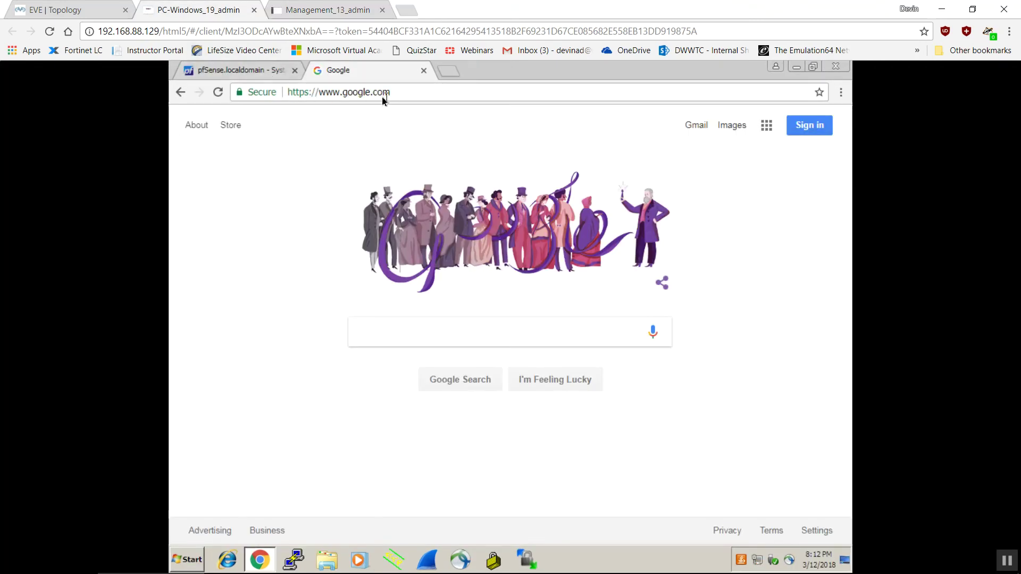
Log out of pfSense via System > Logout and close its login tab
click(261, 72)
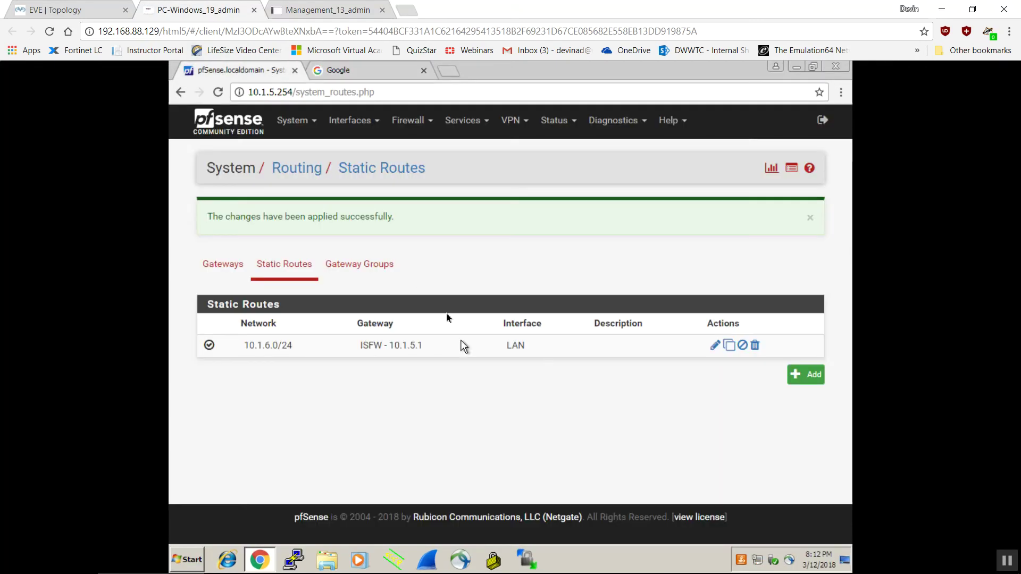
click(298, 122)
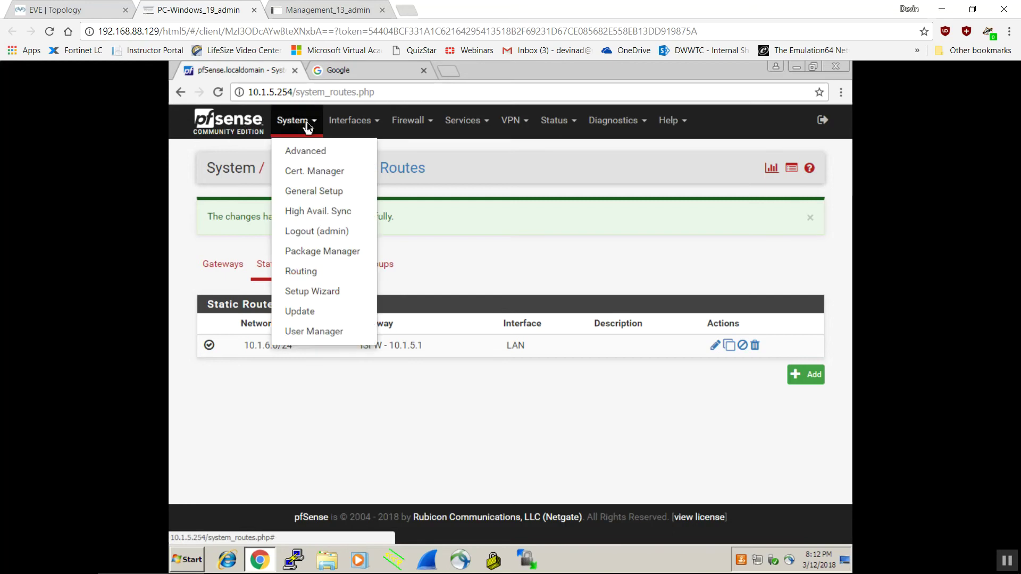
click(317, 231)
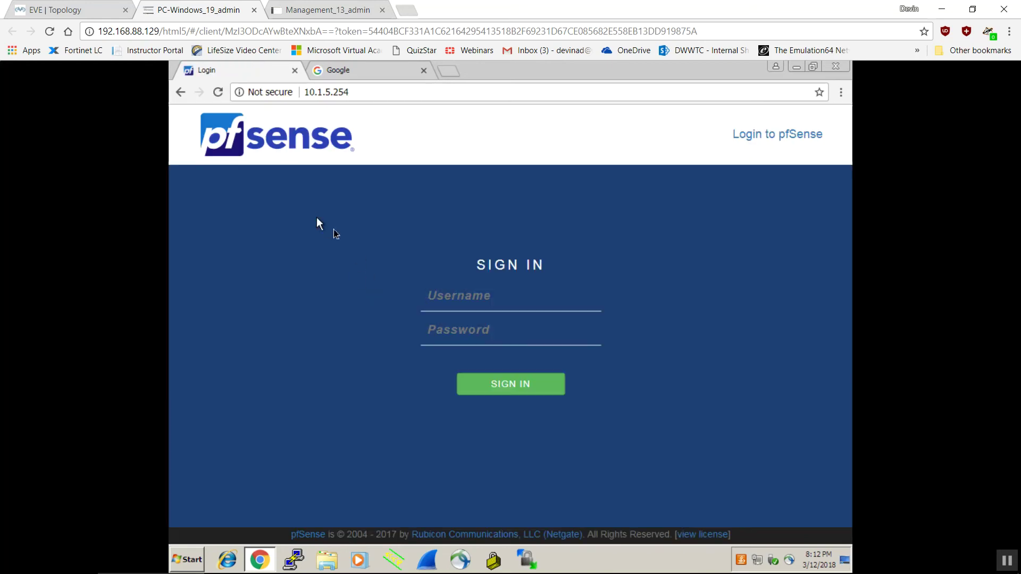
click(295, 71)
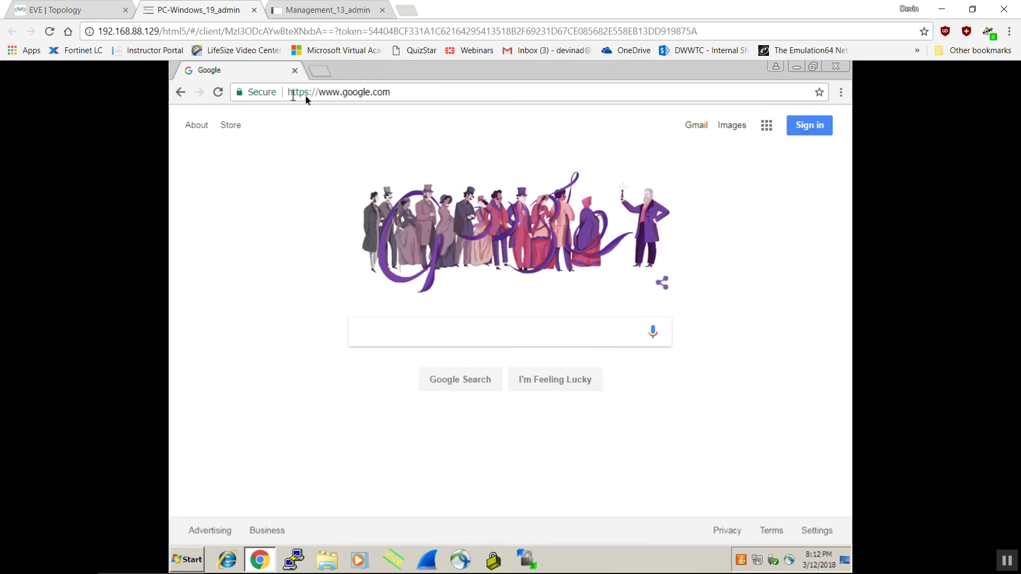
Load the FortiGate login page at 10.1.5.1 in the browser
click(408, 97)
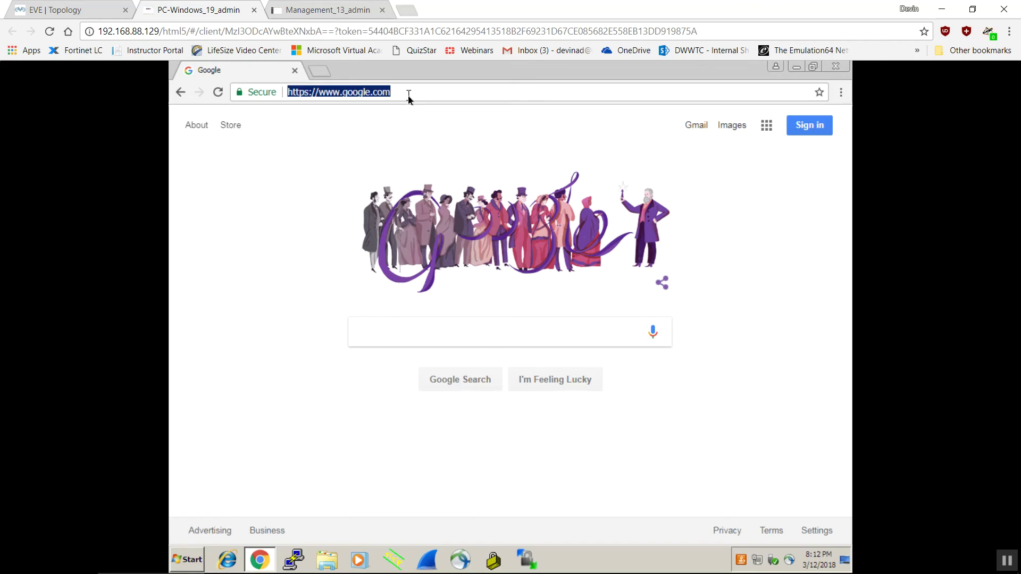
key(Down)
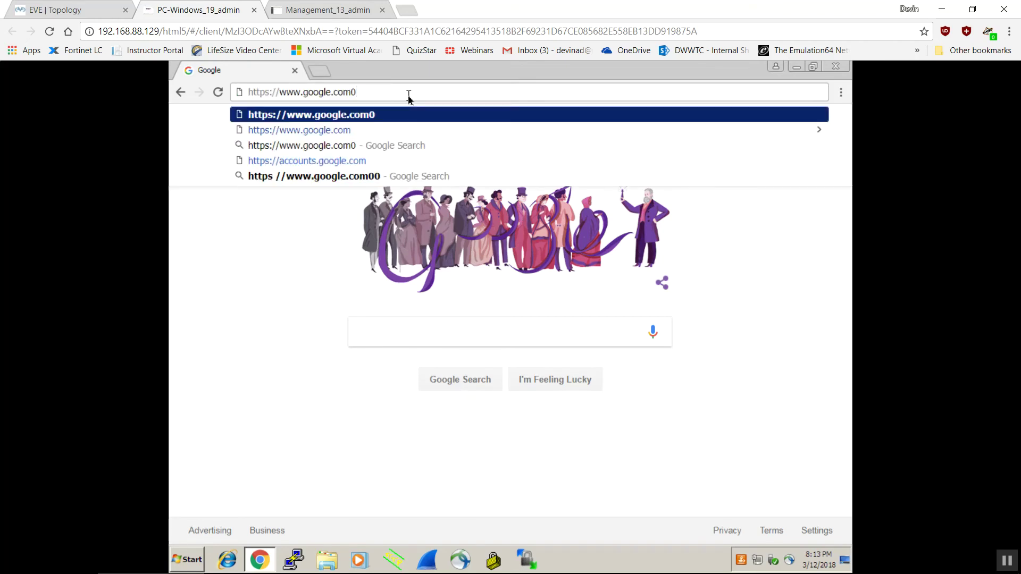
key(BackSpace)
key(BackSpace)
key(BackSpace)
key(BackSpace)
key(BackSpace)
key(BackSpace)
key(BackSpace)
key(BackSpace)
key(BackSpace)
key(BackSpace)
key(BackSpace)
key(BackSpace)
key(BackSpace)
key(BackSpace)
key(BackSpace)
key(BackSpace)
key(BackSpace)
key(BackSpace)
key(BackSpace)
key(BackSpace)
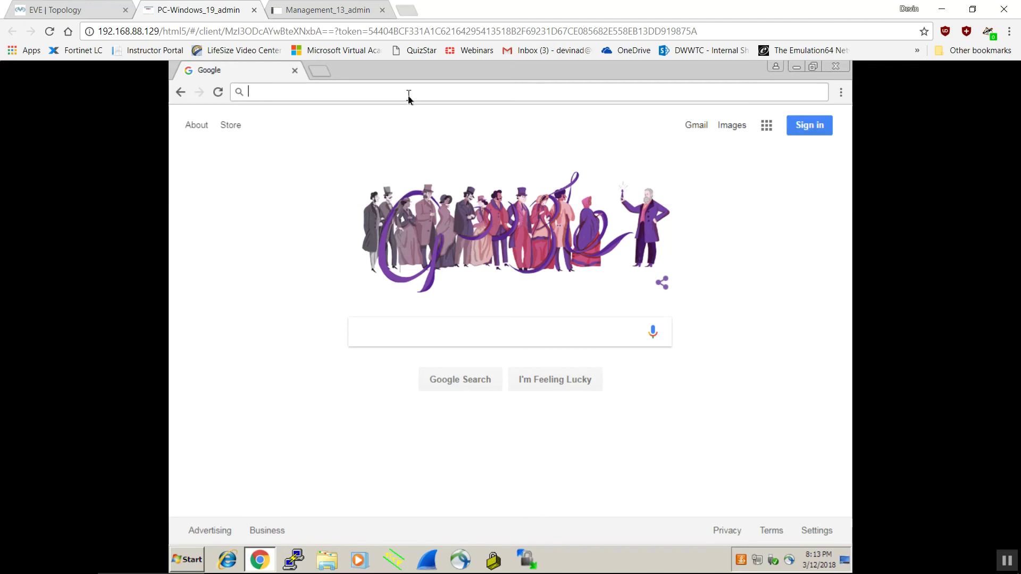
text(100)
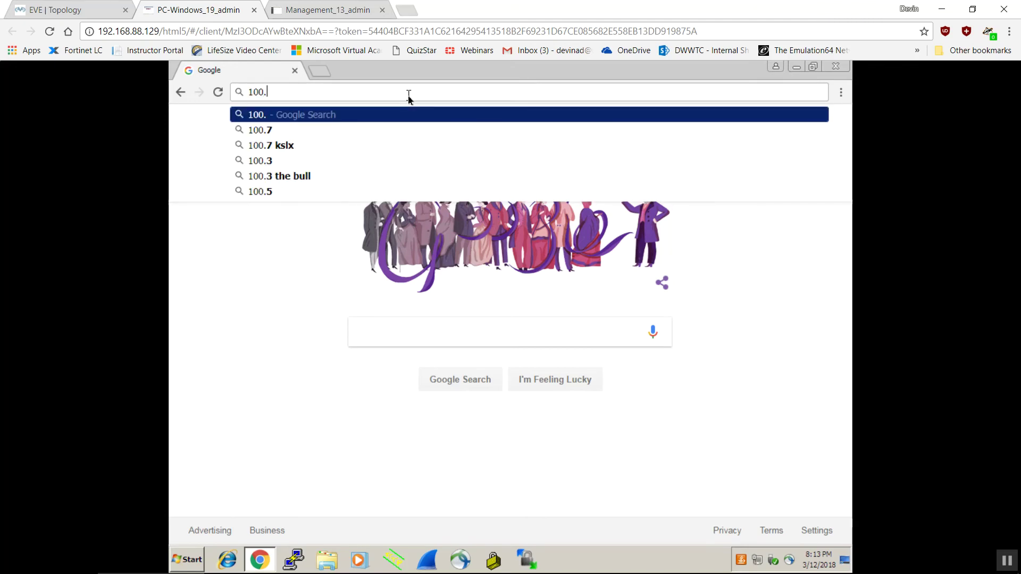
key(BackSpace)
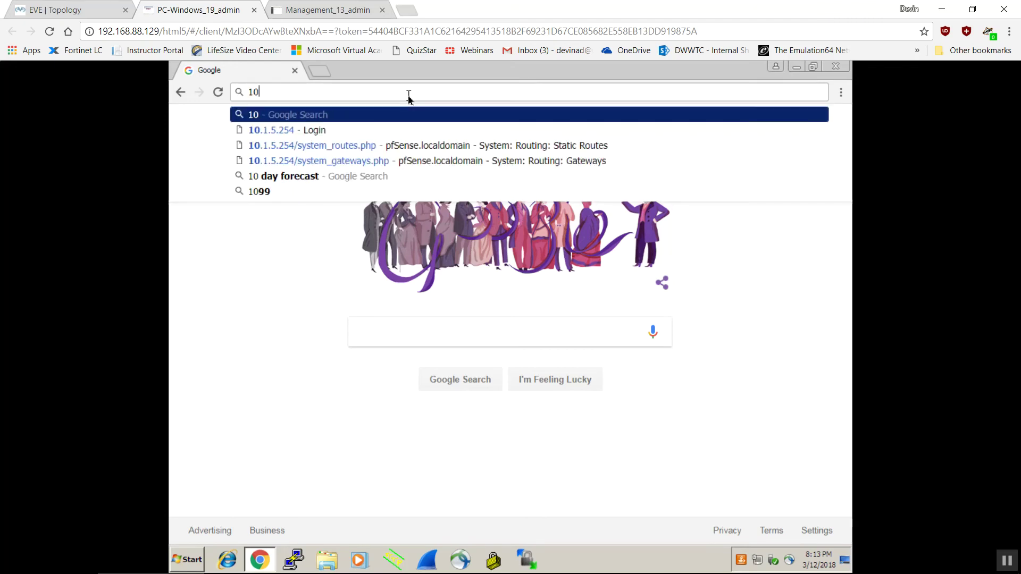
text(.1.)
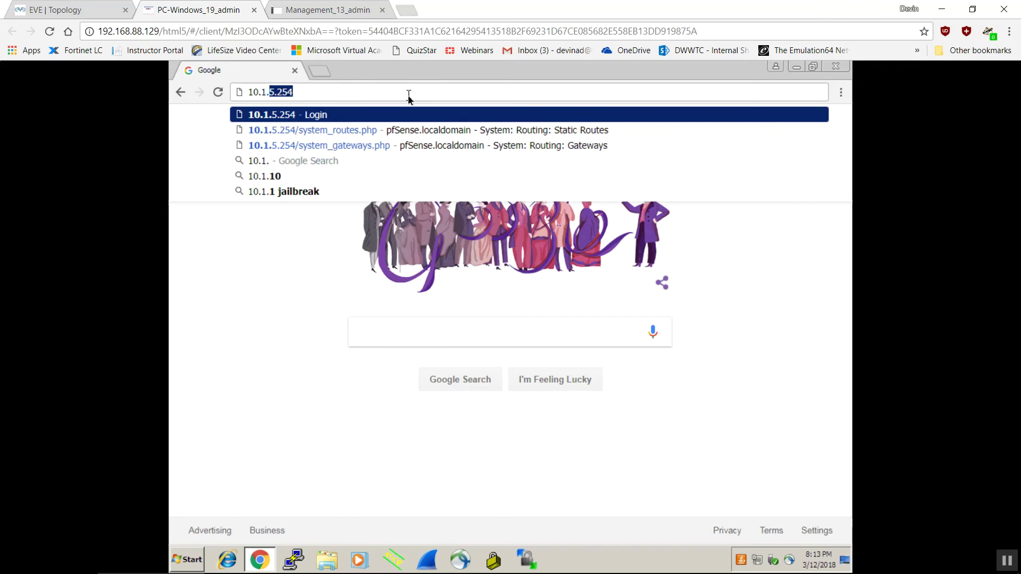
text(5.1)
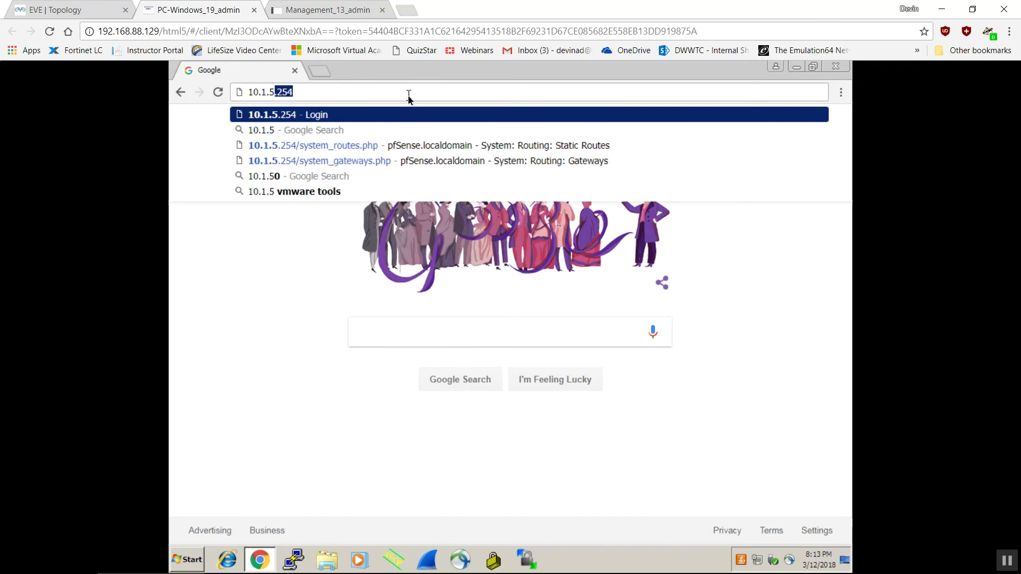
key(Return)
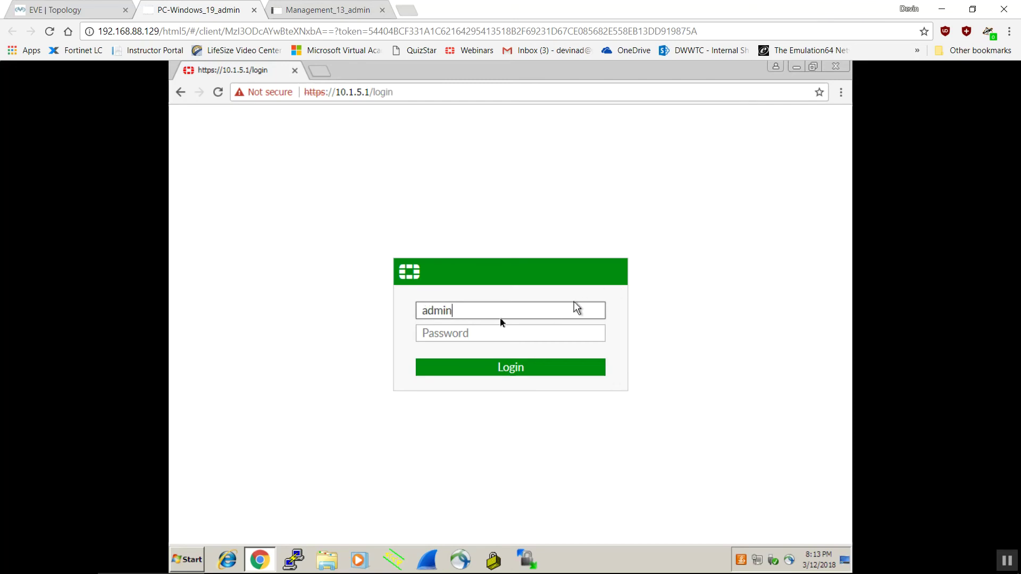
Log in to ISFW2 at 10.1.5.1, dismiss the slide-in panel, and expand FortiView in the sidebar
click(510, 366)
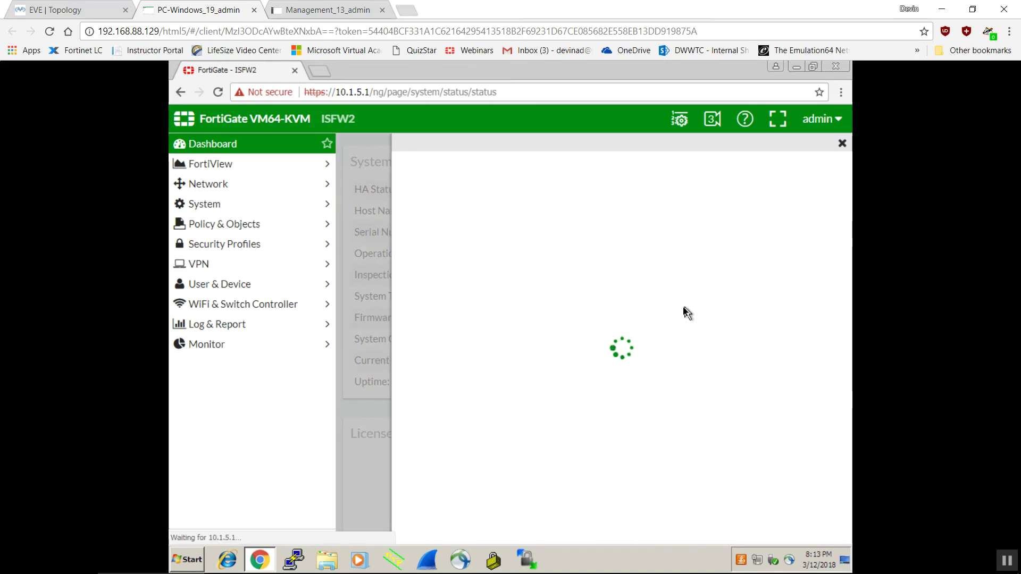
click(842, 144)
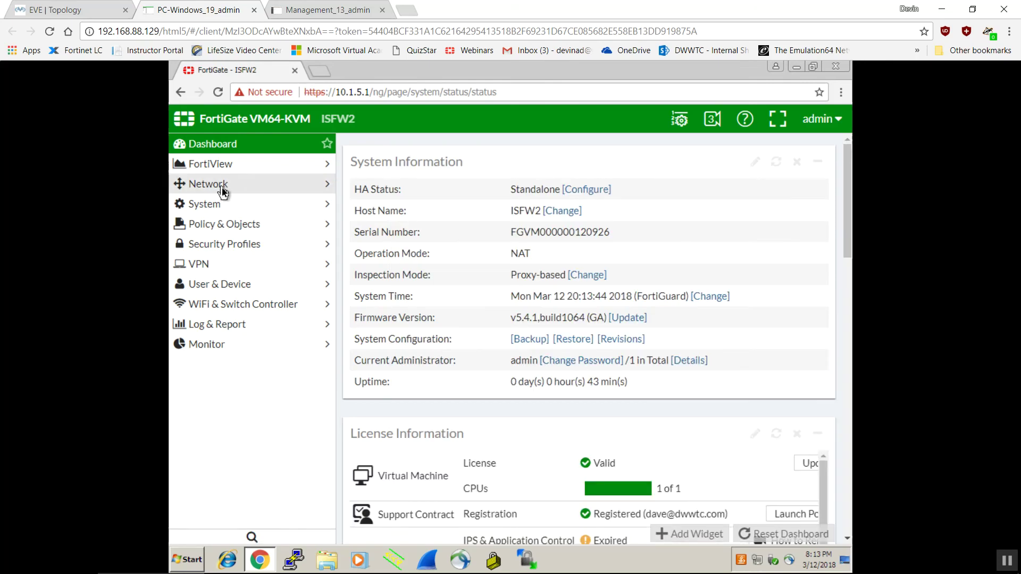
click(222, 166)
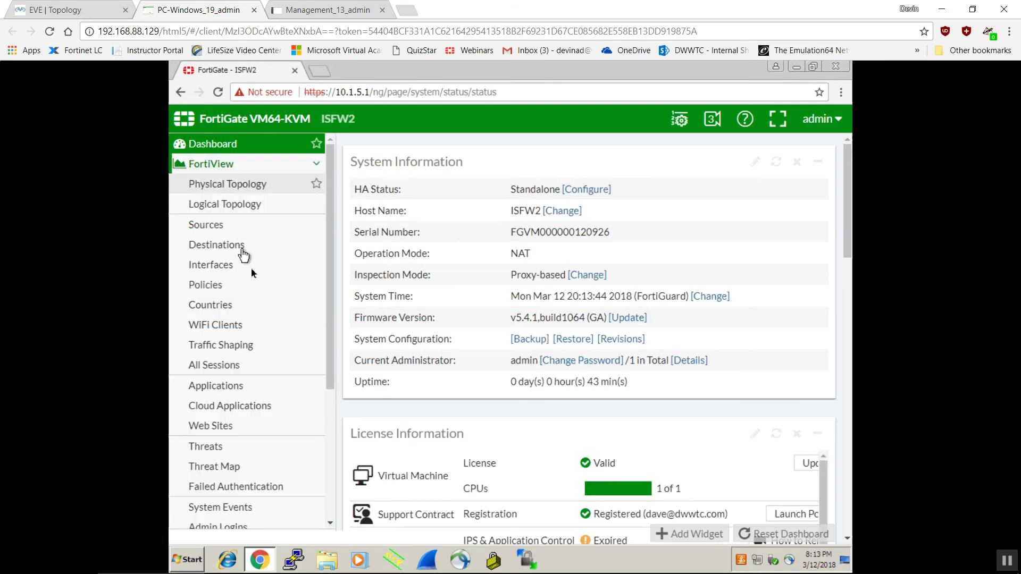
Confirm Physical Topology shows only ISFW2, bubble-chart Sources (10.1.6.10, 912 B), then return to Dashboard
click(244, 187)
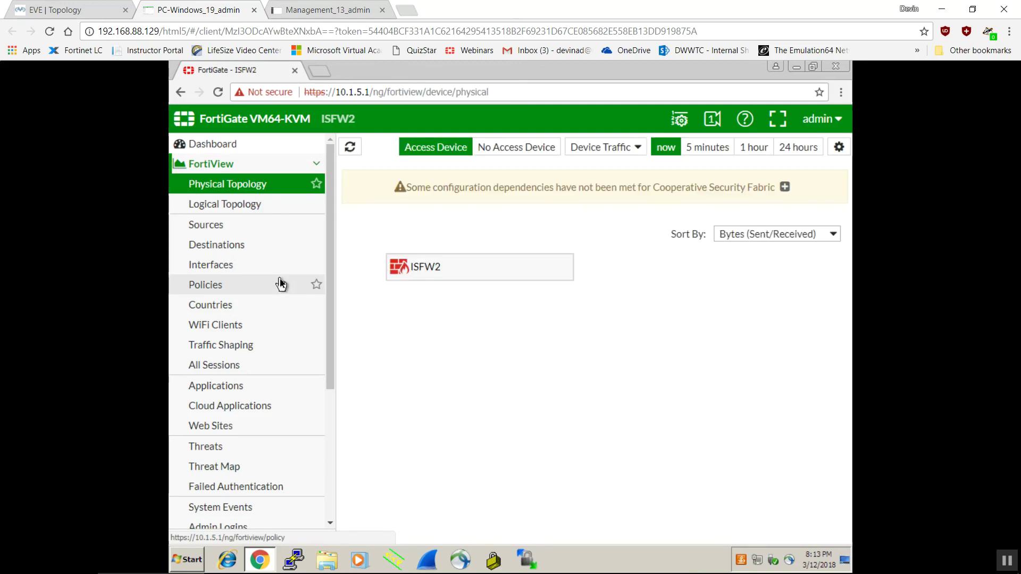
click(267, 227)
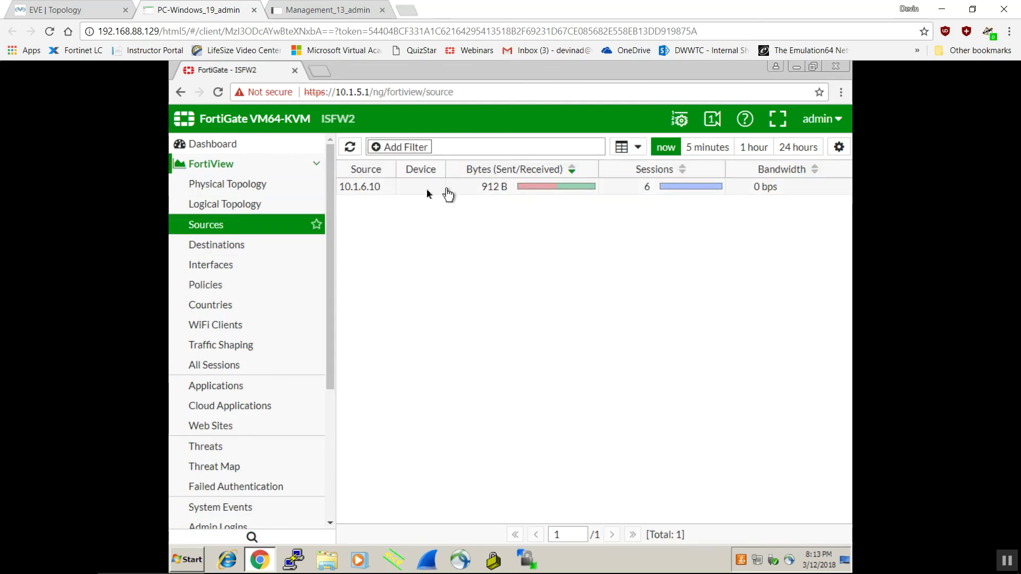
click(631, 147)
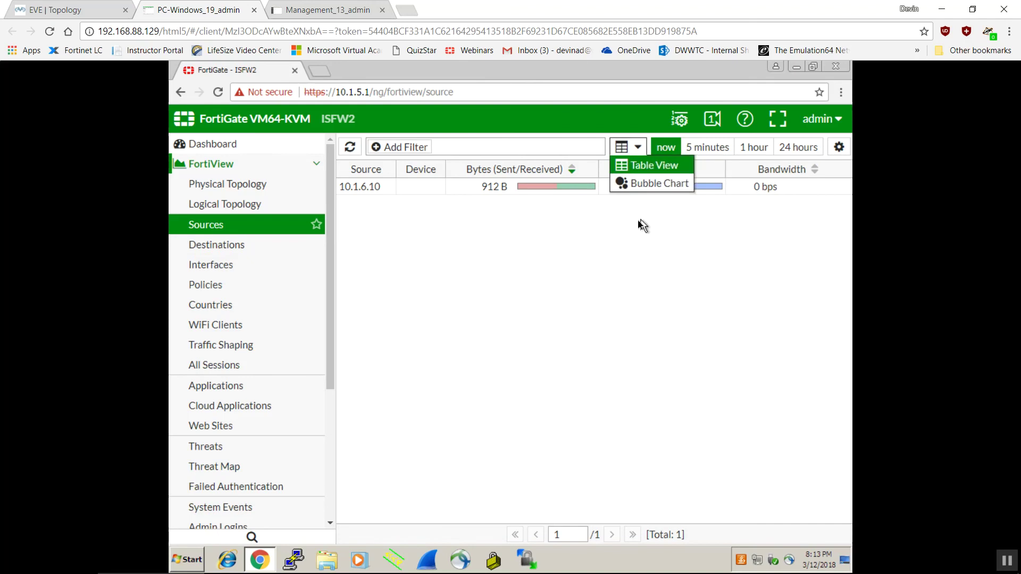
click(641, 186)
mouse_move(589, 313)
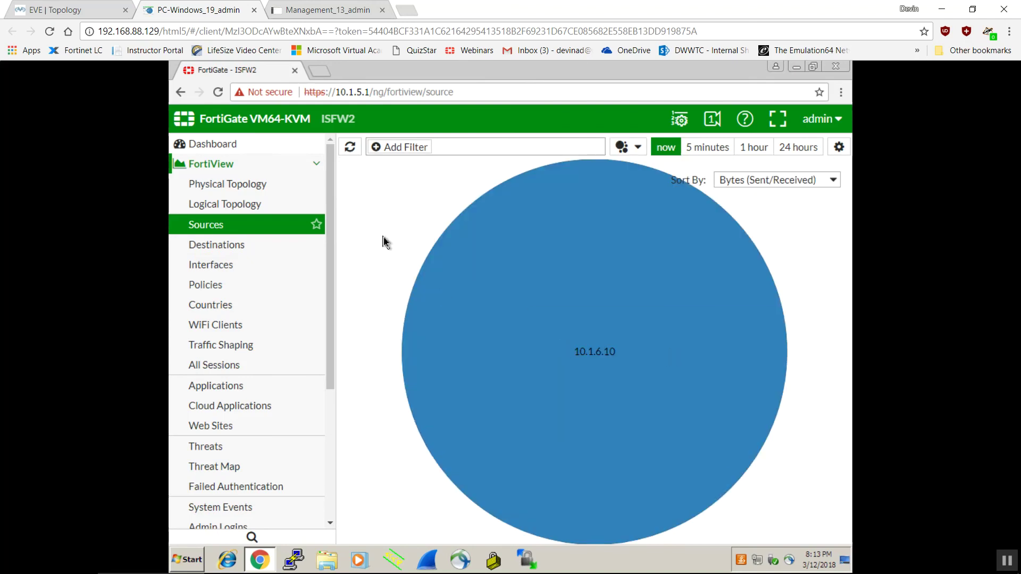
mouse_move(597, 414)
click(234, 151)
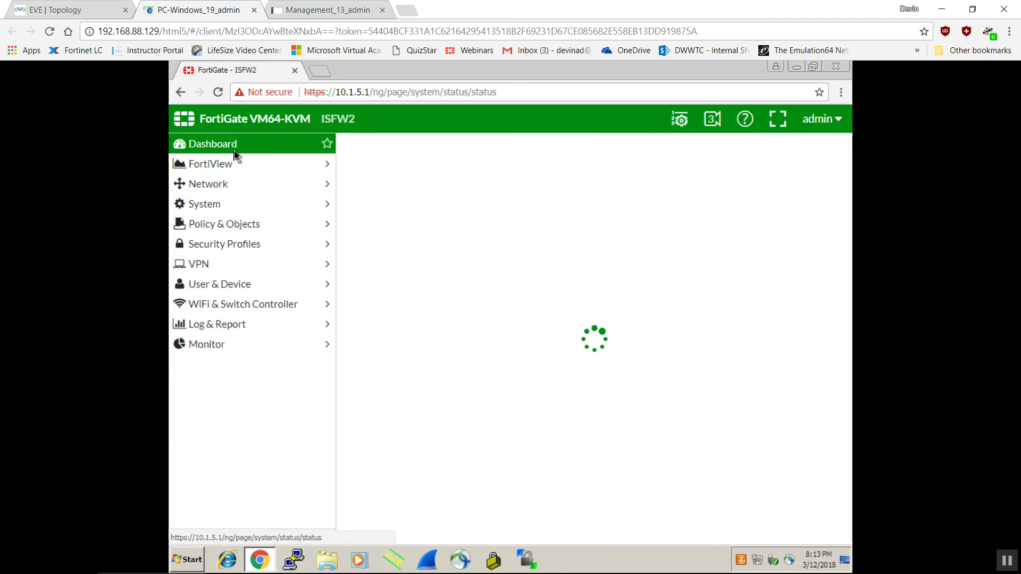
Switch to the EVE | Topology browser tab showing the NSE7 Enterprise Firewall lab diagram
click(82, 17)
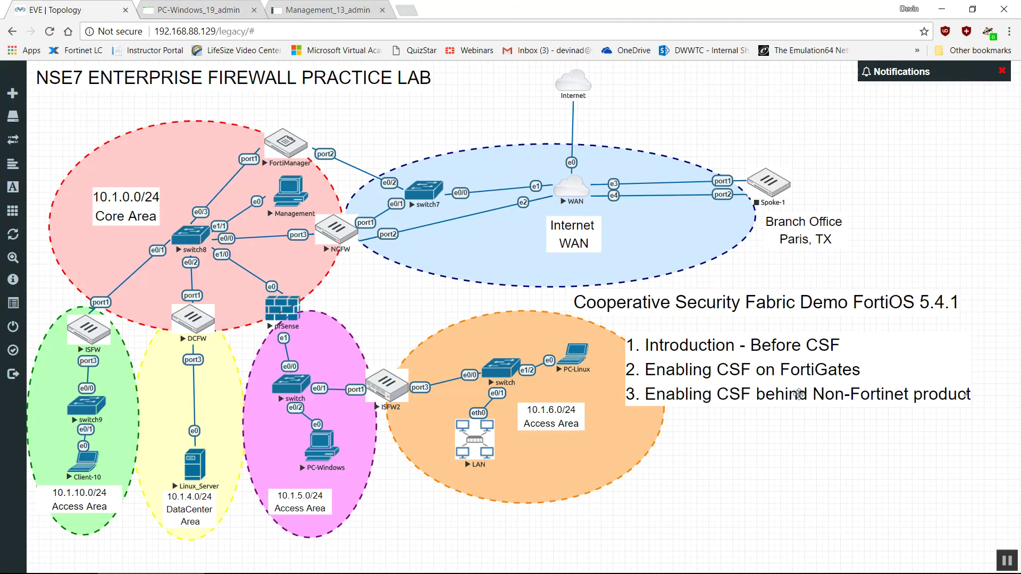